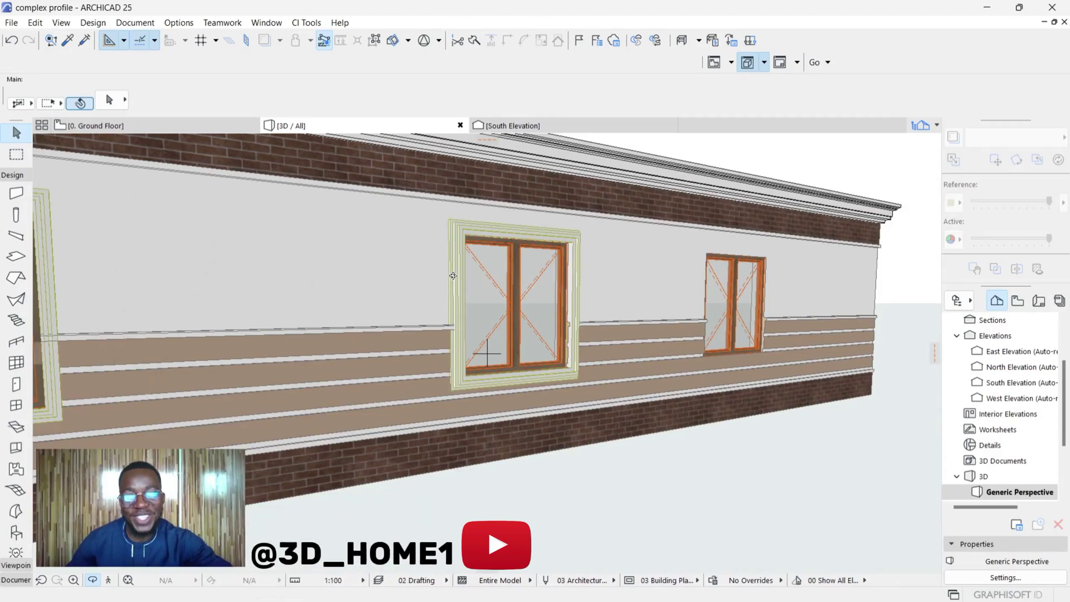
Step: Orbit and zoom the 3D model to inspect the wall, its windows and the roof edge
scroll(498, 262, "up", 5)
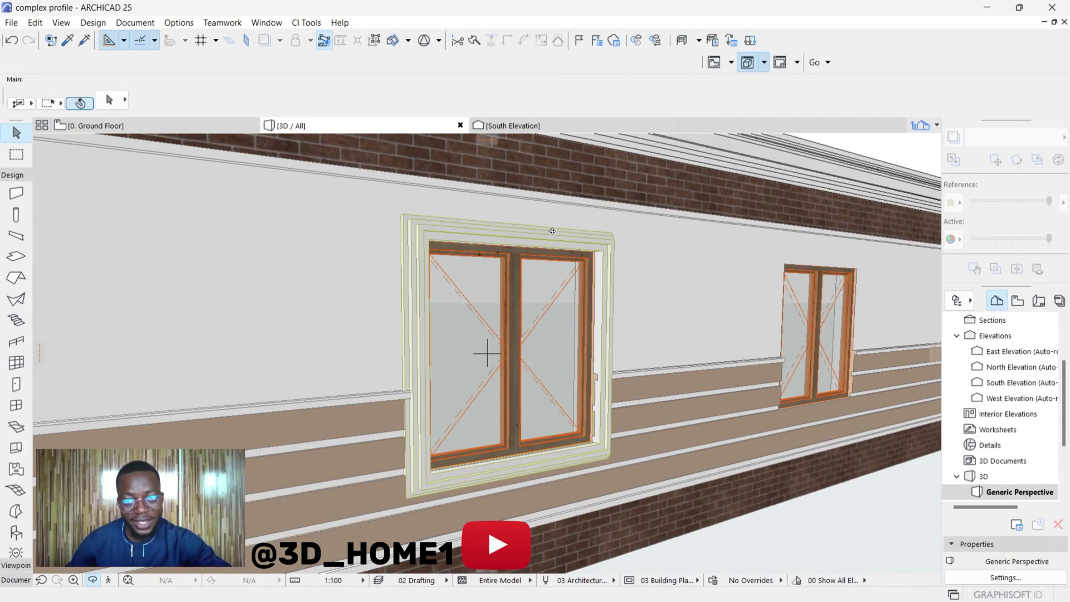
left_click_drag(552, 231, 260, 263)
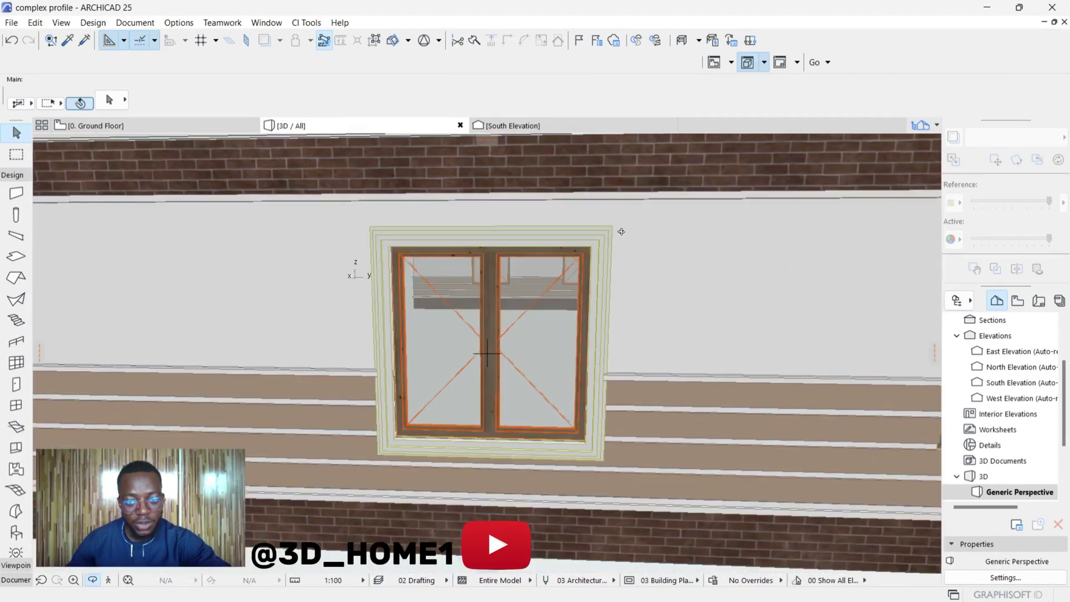
left_click_drag(621, 232, 531, 230)
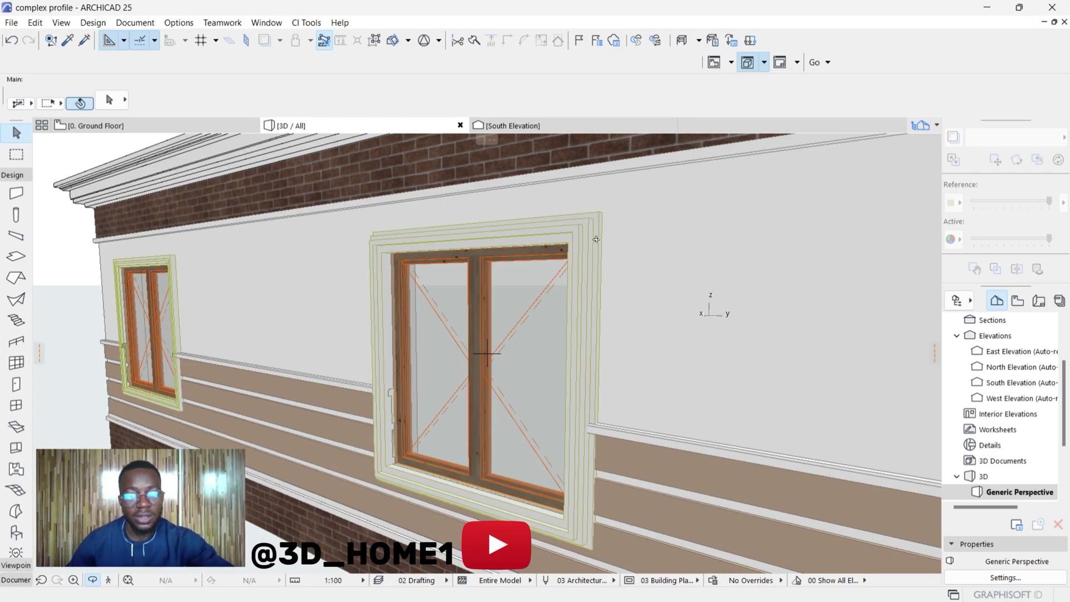
scroll(596, 240, "down", 5)
left_click_drag(409, 256, 478, 270)
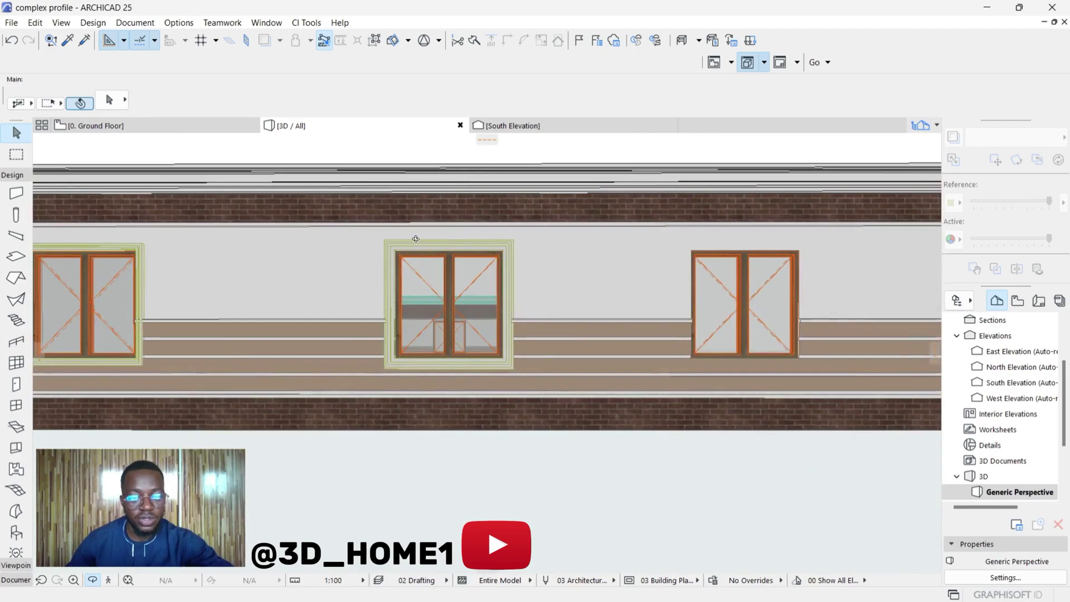
scroll(393, 250, "up", 5)
scroll(374, 244, "down", 5)
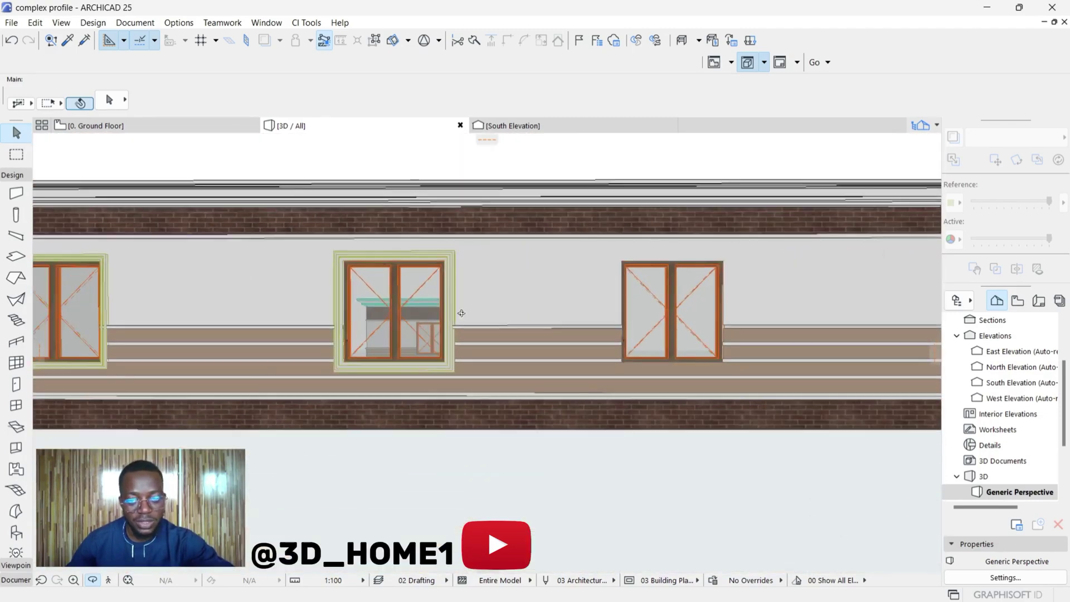
left_click_drag(461, 314, 463, 346)
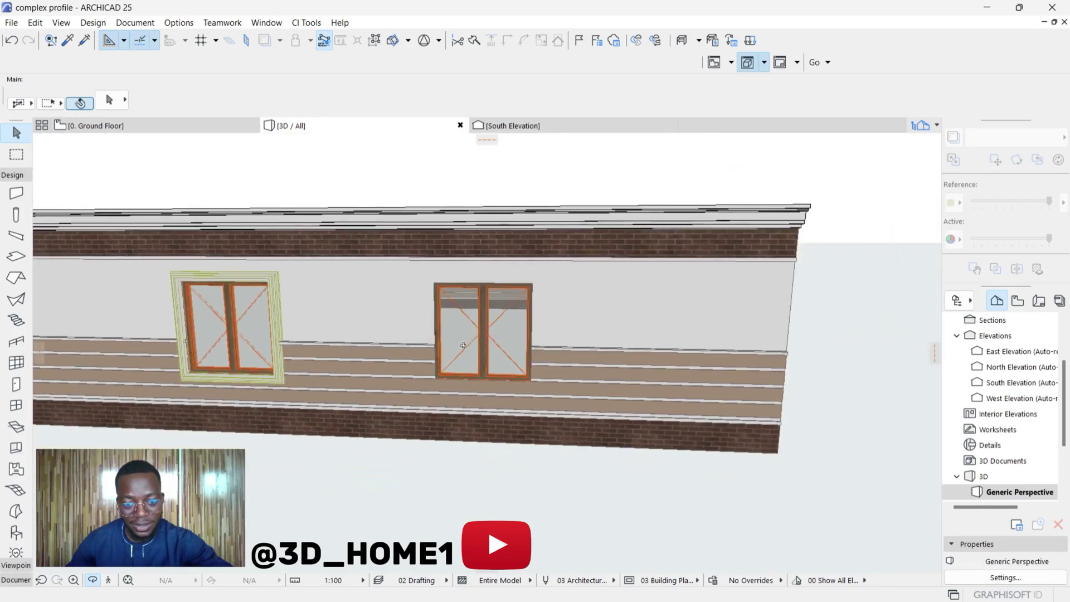
scroll(463, 346, "up", 4)
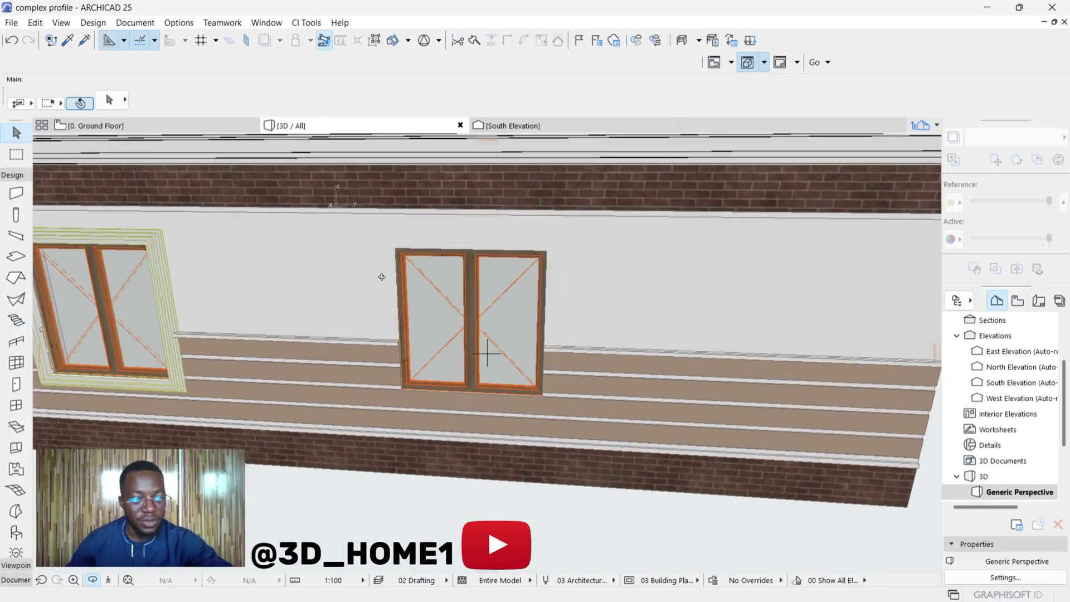
scroll(418, 363, "down", 1)
scroll(459, 295, "up", 1)
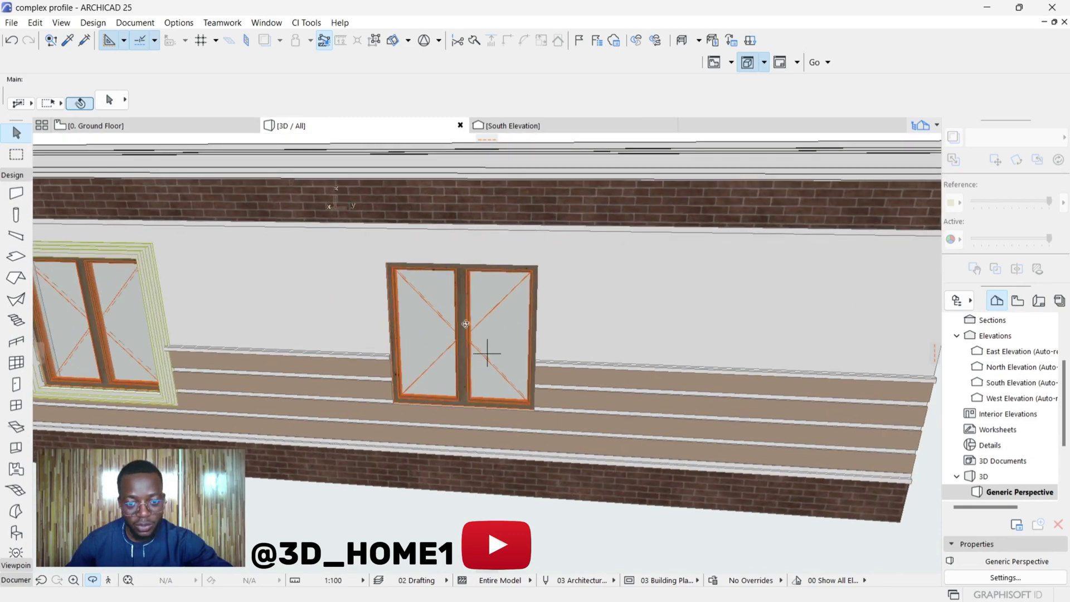
Step: Switch to the 0. Ground Floor plan and zoom in on the window opening
left_click(92, 127)
scroll(167, 147, "down", 15)
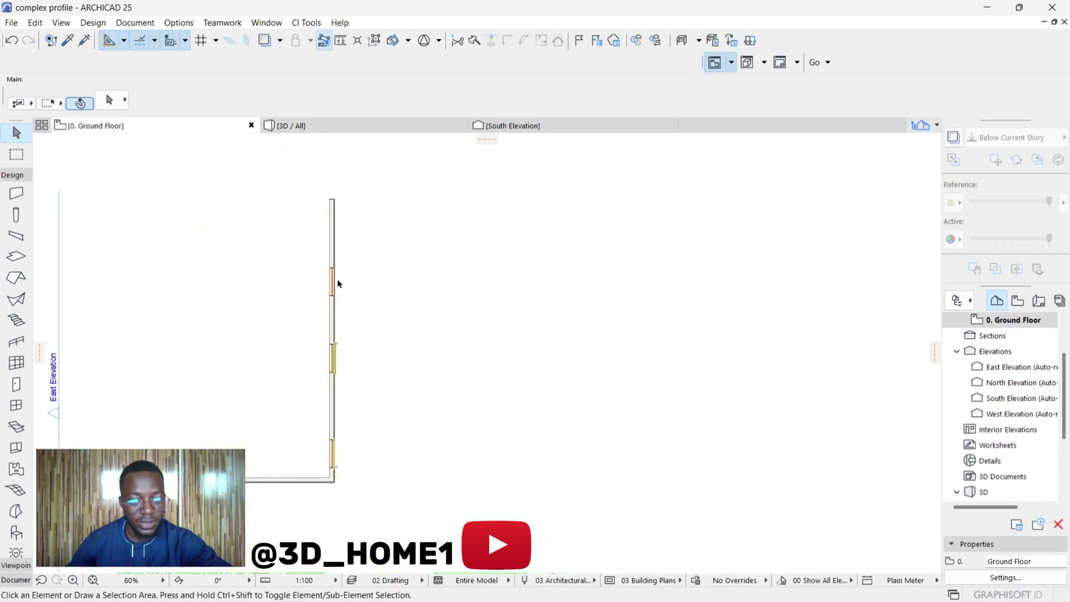
scroll(338, 287, "up", 6)
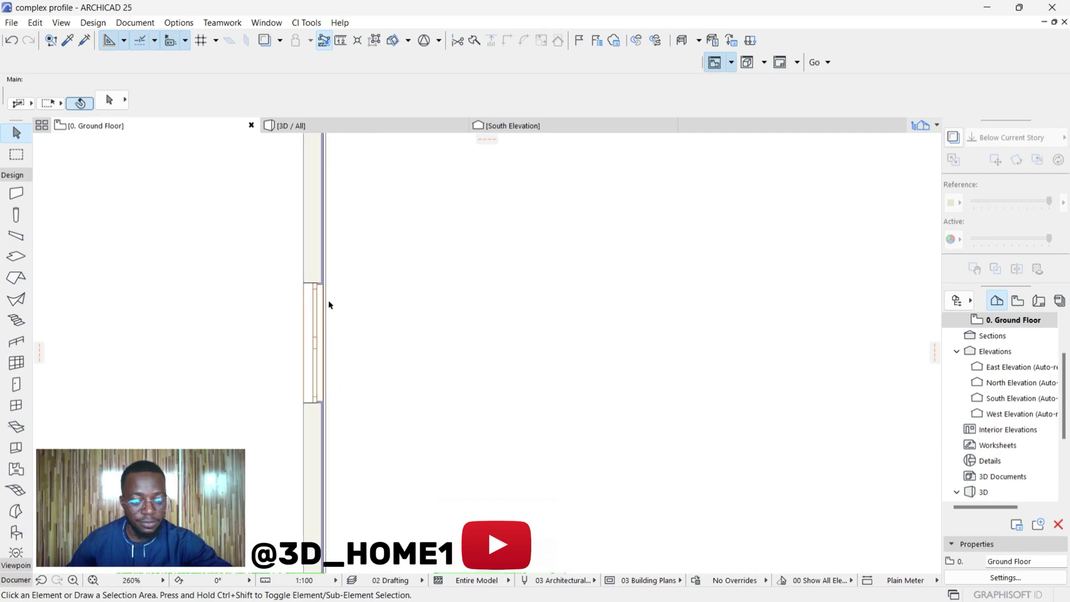
scroll(329, 305, "down", 2)
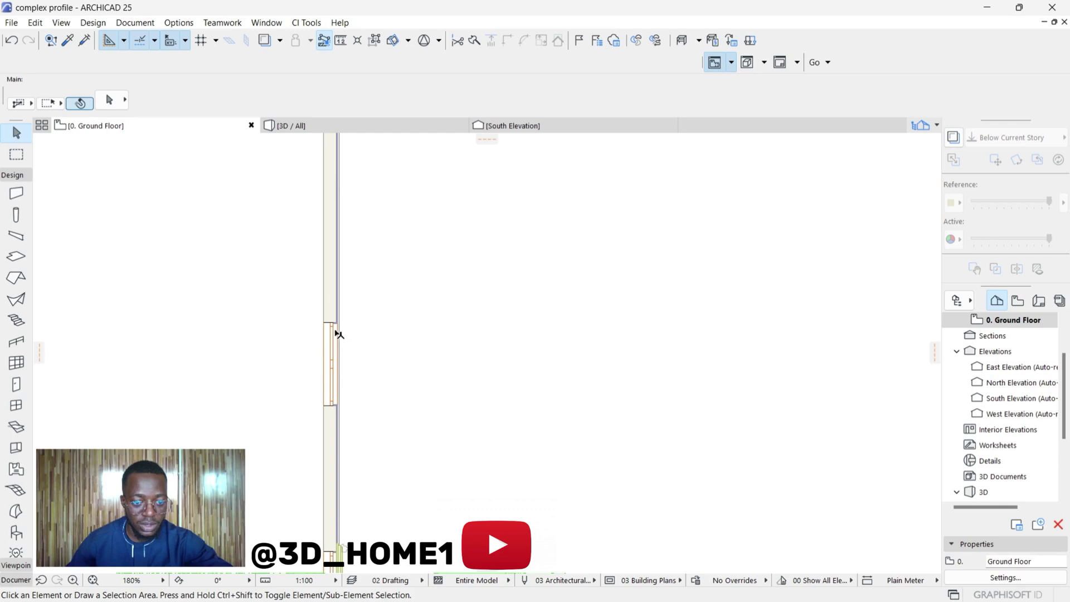
scroll(337, 335, "up", 5)
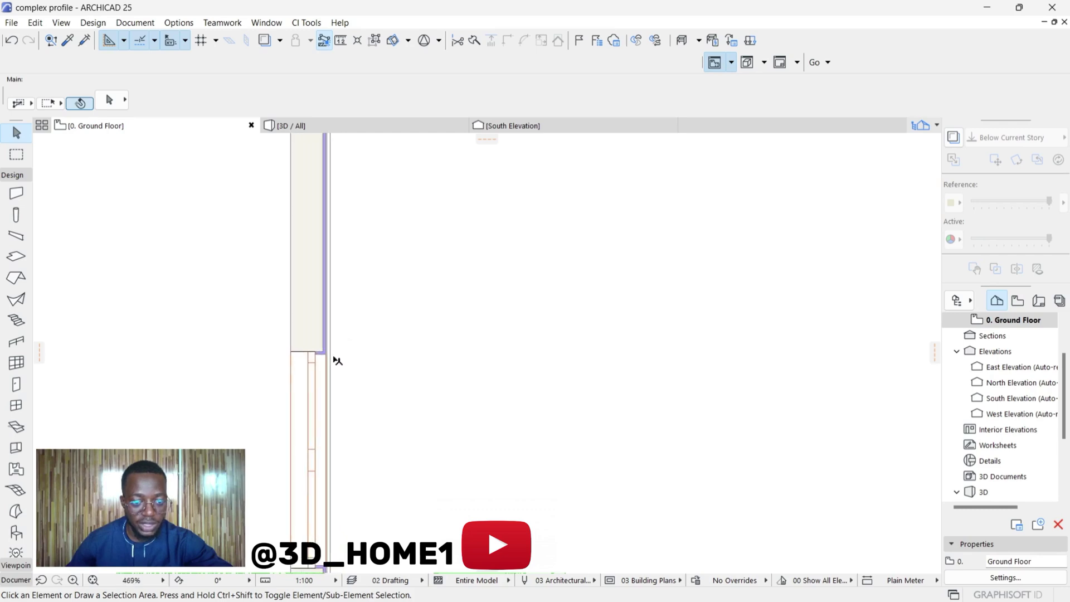
scroll(337, 360, "up", 2)
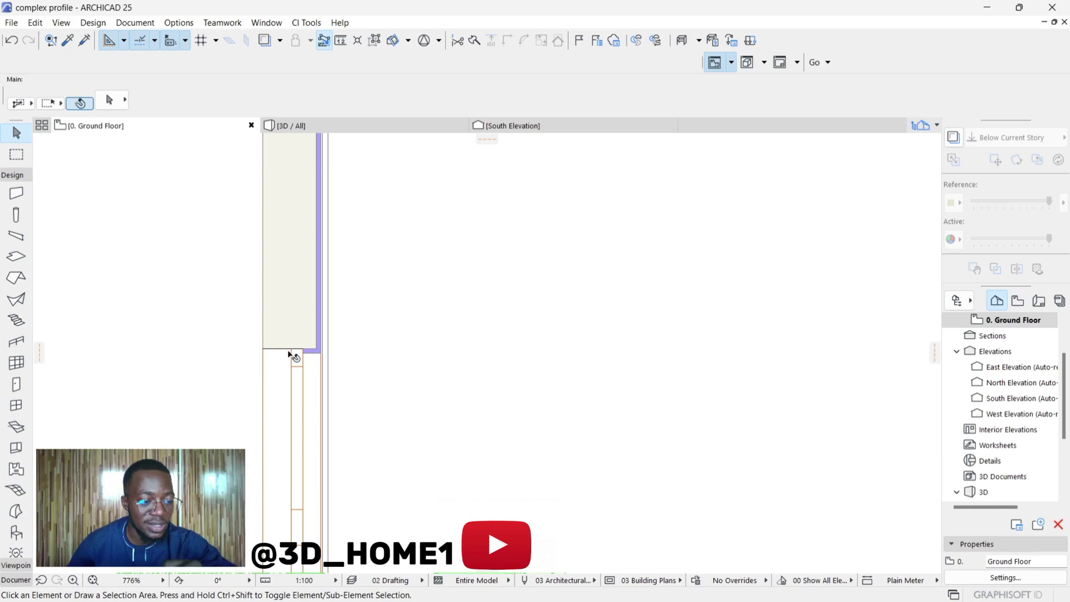
Step: Start the profile with the Line tool: a 100-long horizontal base and a 50-long vertical edge
left_click(14, 580)
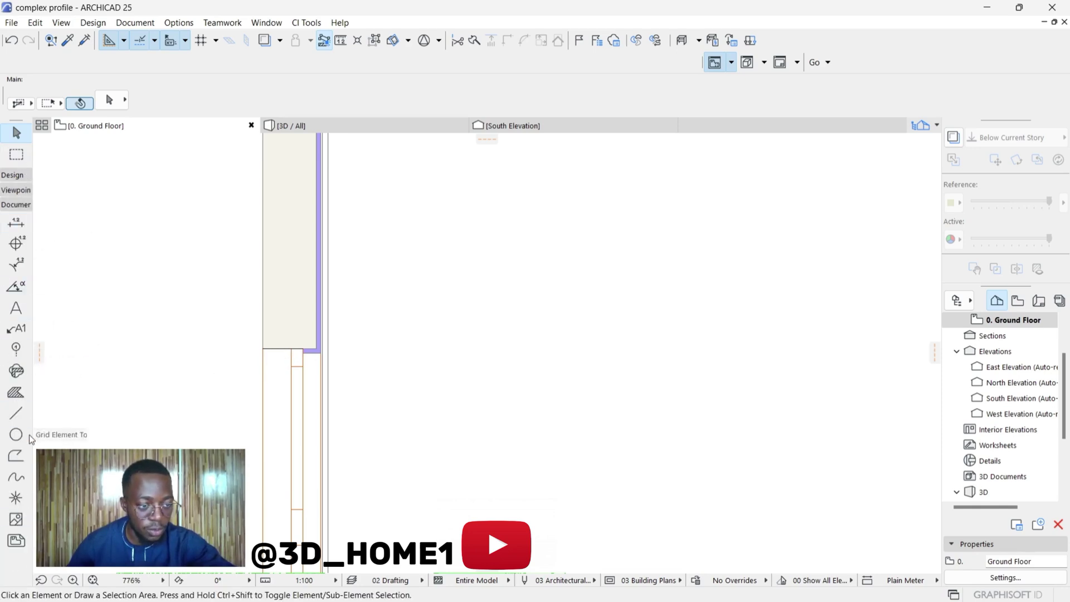
left_click(17, 416)
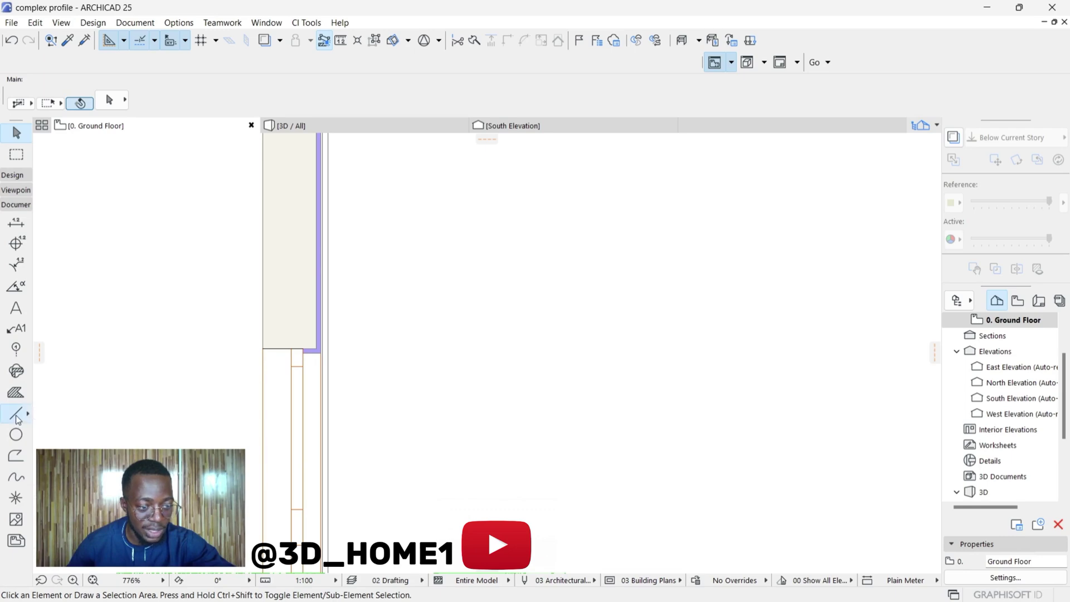
scroll(335, 372, "up", 3)
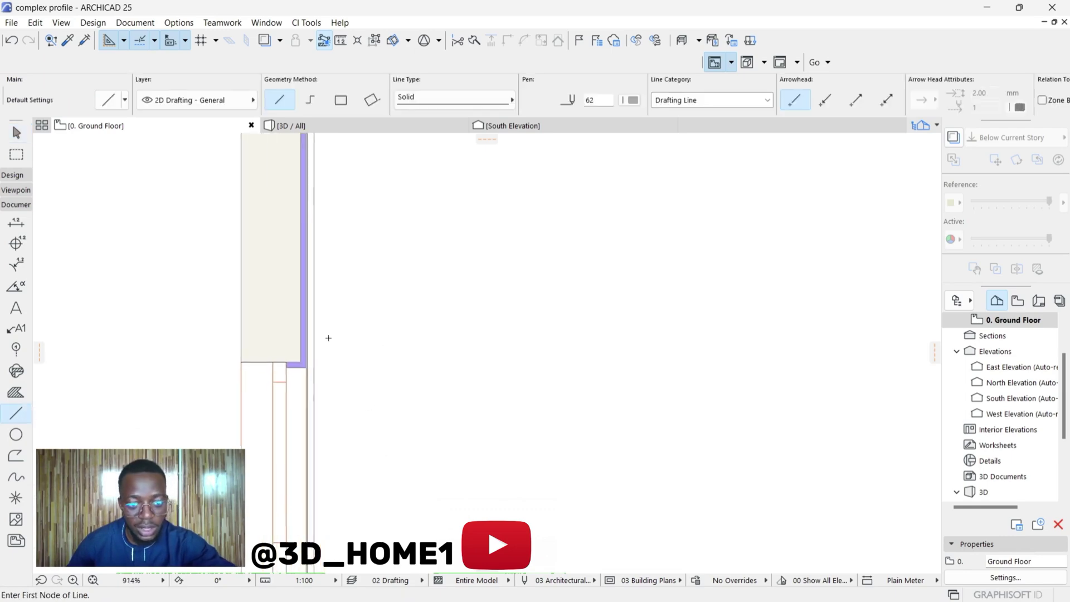
left_click(340, 379)
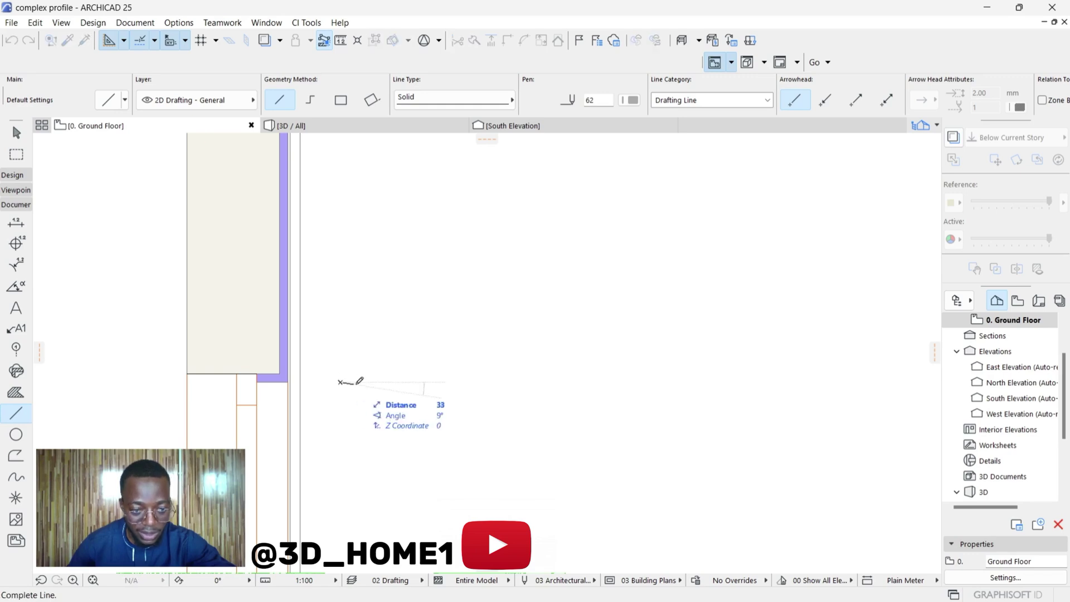
scroll(364, 380, "up", 2)
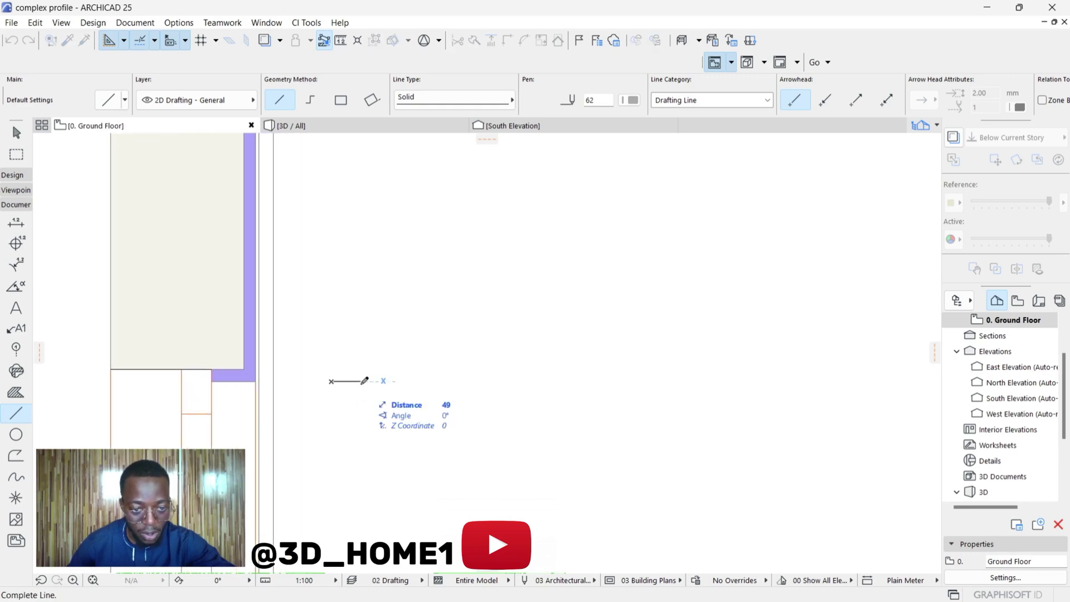
scroll(365, 381, "up", 2)
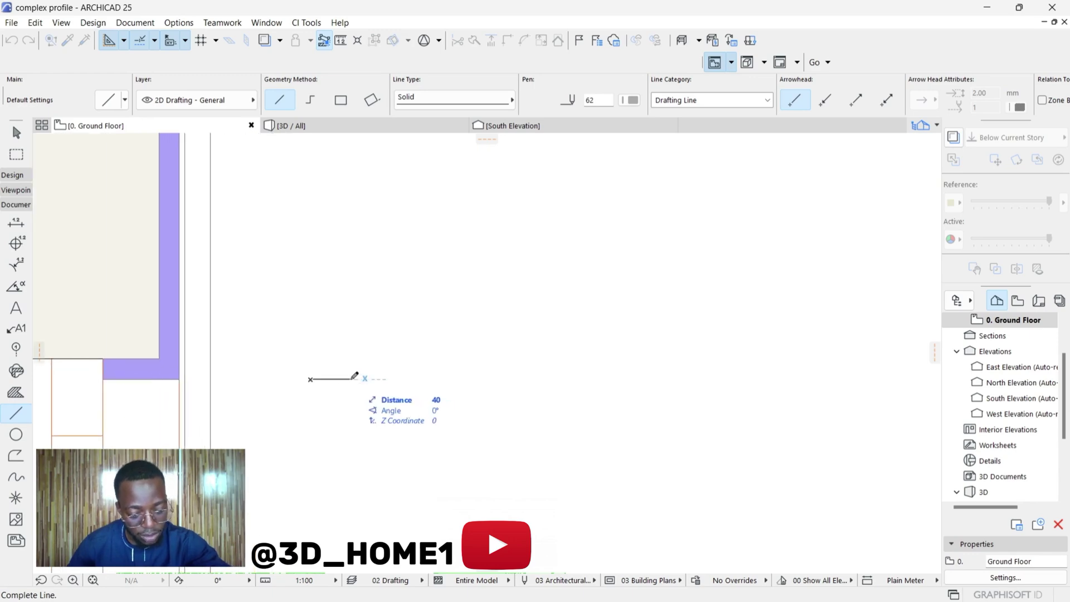
type("100")
key("Return")
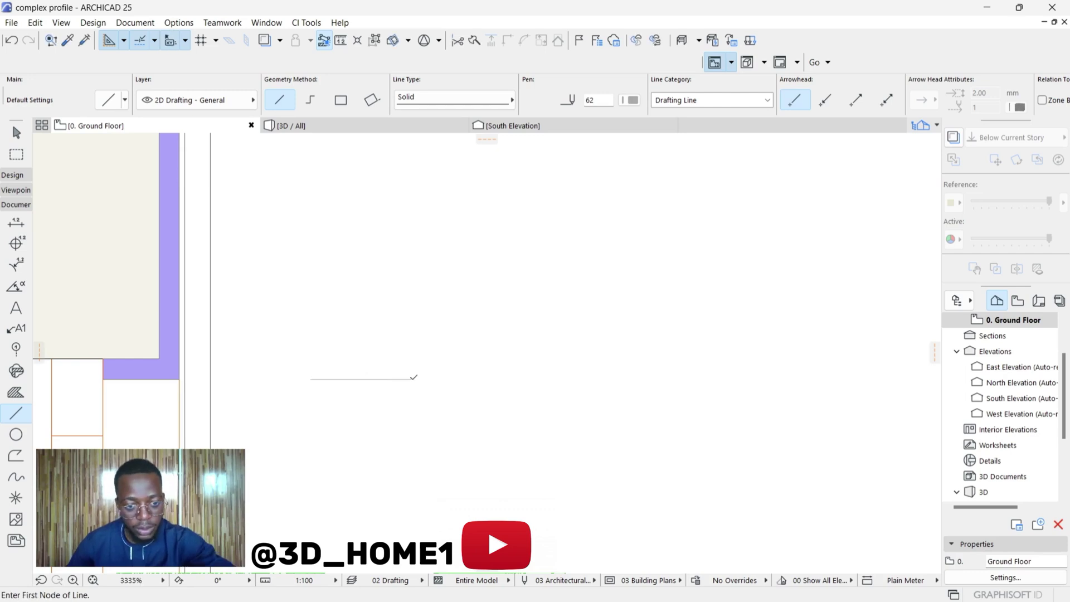
left_click(413, 379)
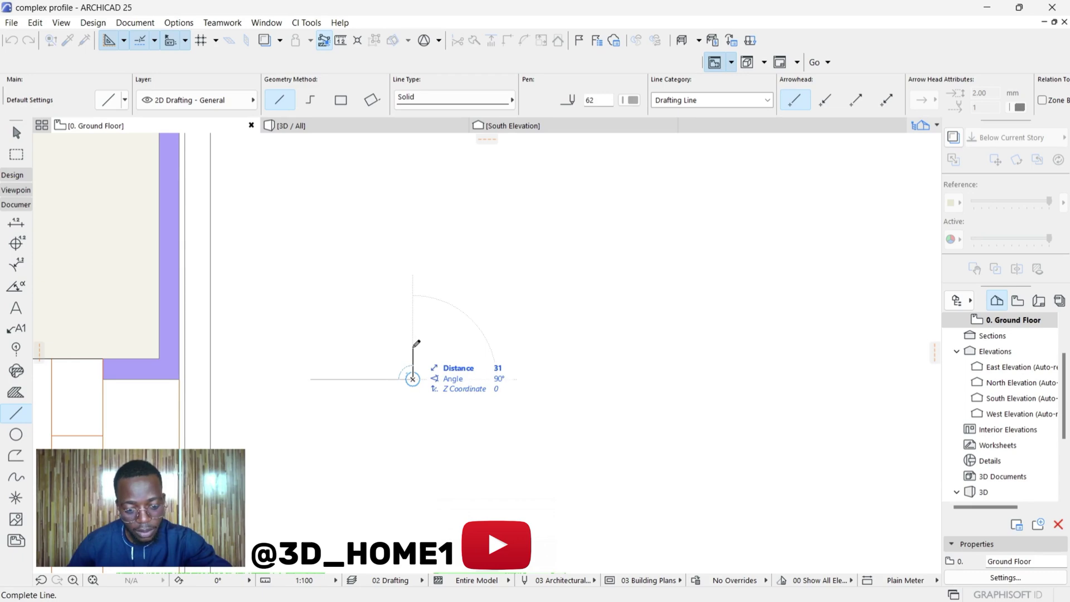
type("50")
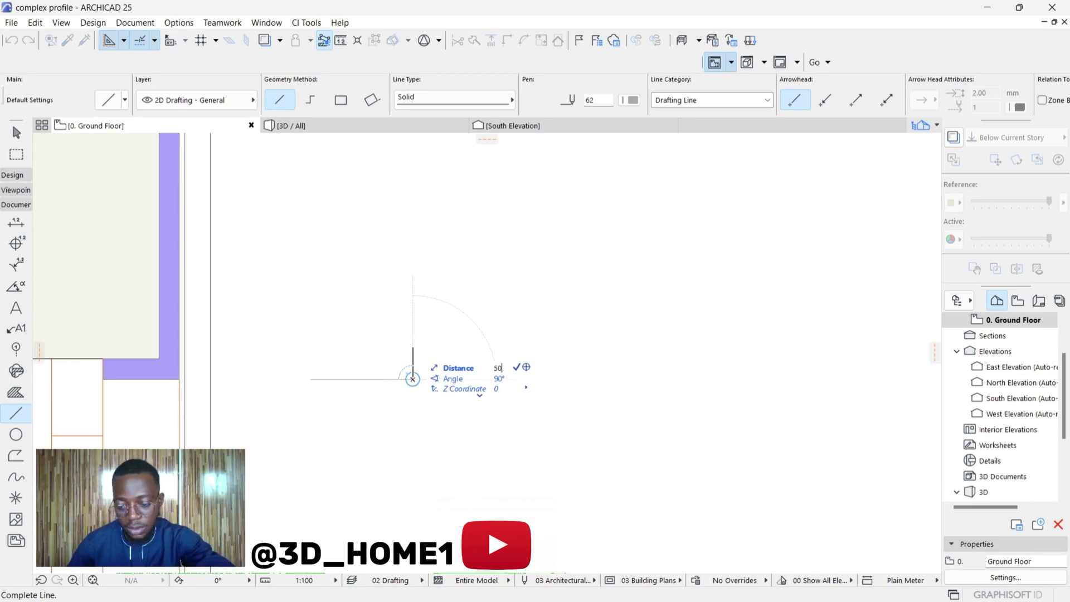
key("Return")
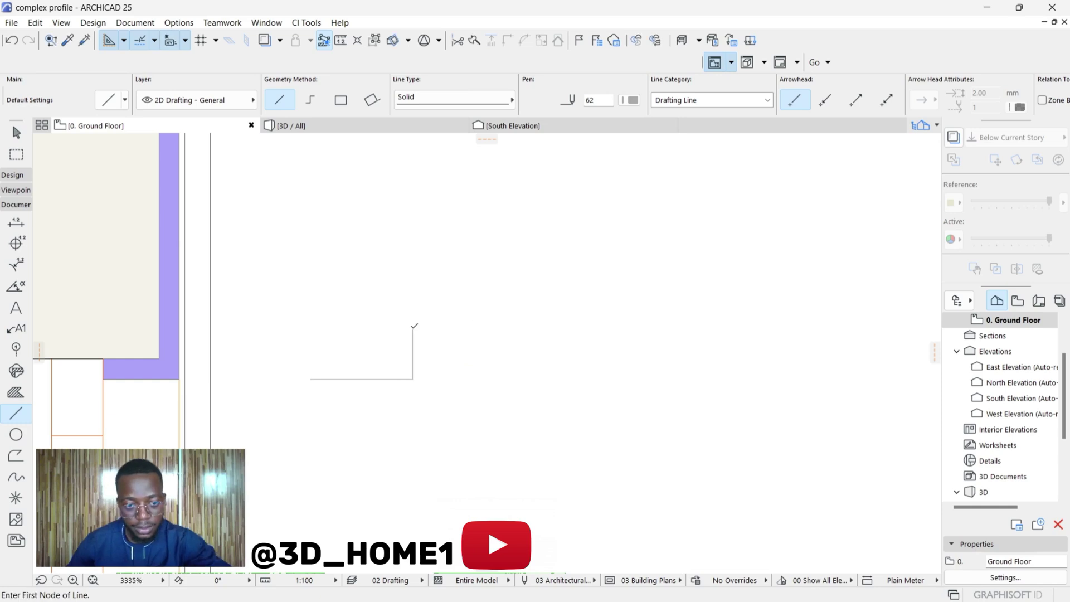
Step: Add the stepped edges: 25 horizontal, 50 vertical, 25 horizontal, then a short upward vertical
left_click(412, 327)
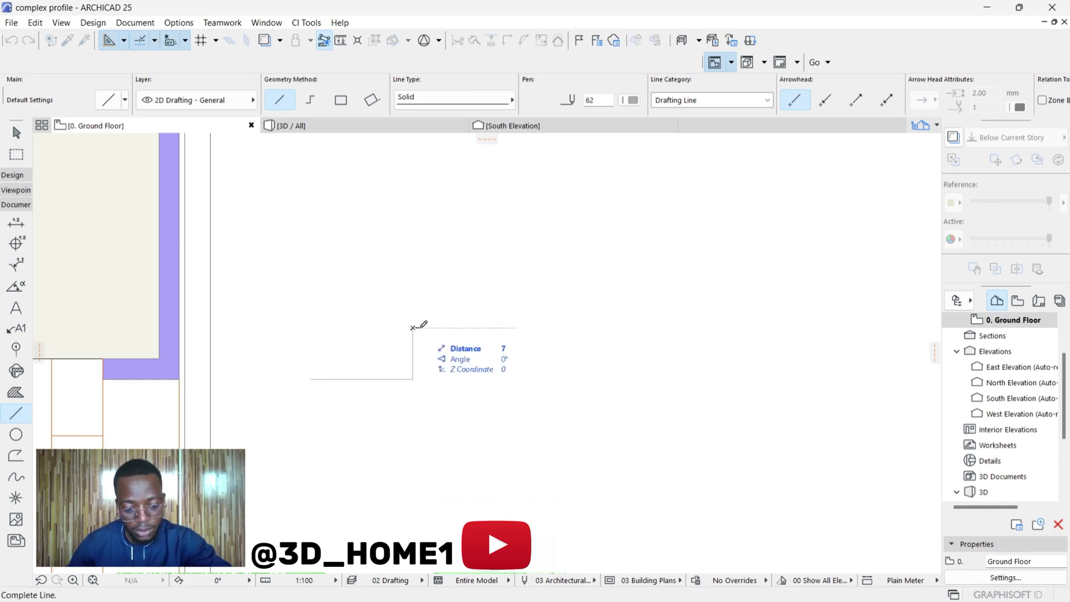
type("25")
key("Return")
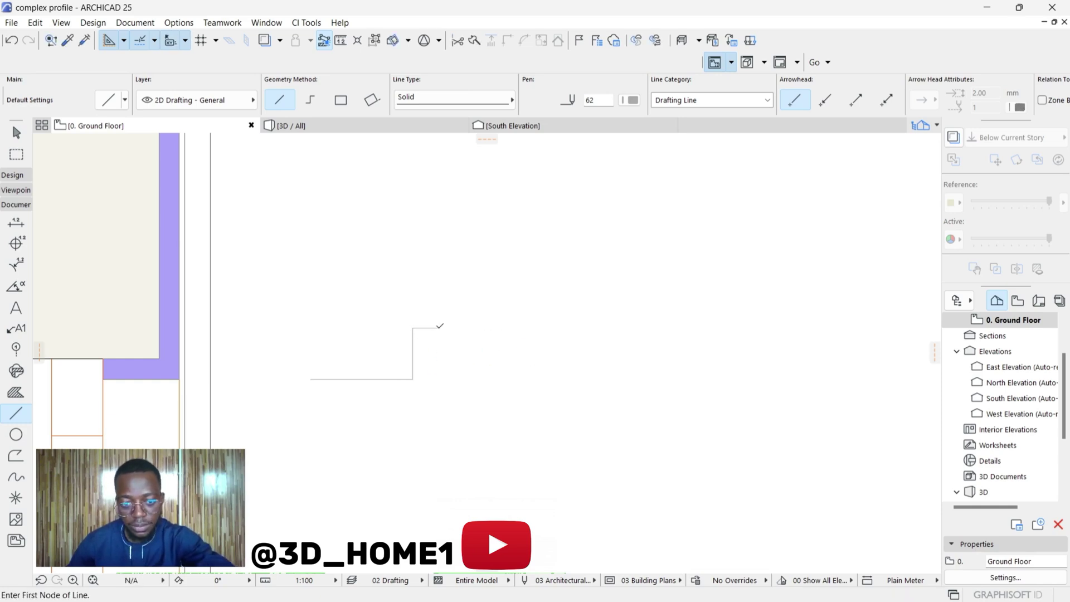
left_click(439, 328)
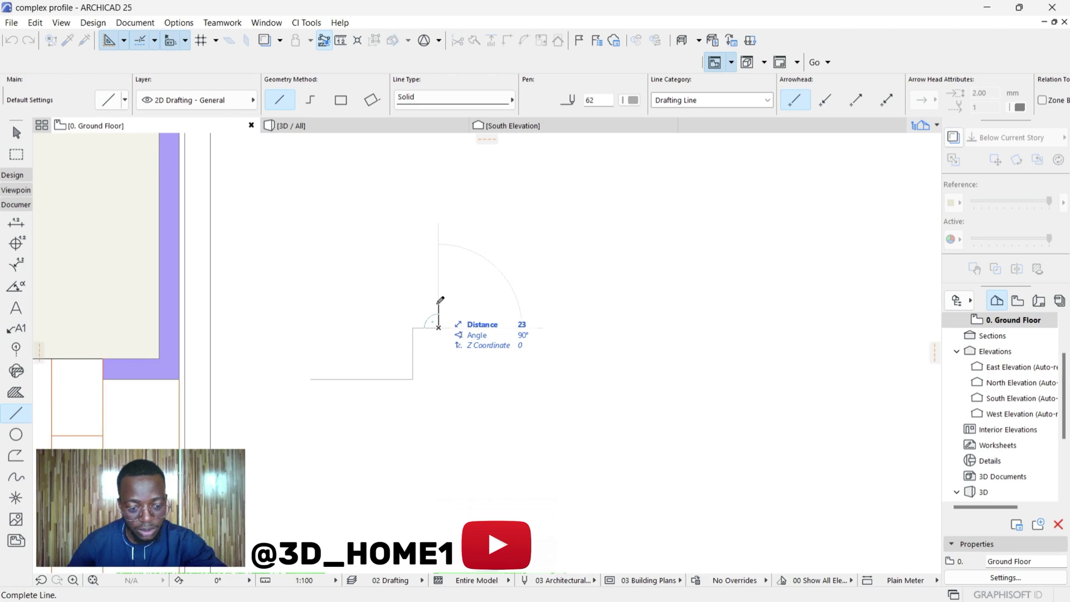
type("50")
key("Return")
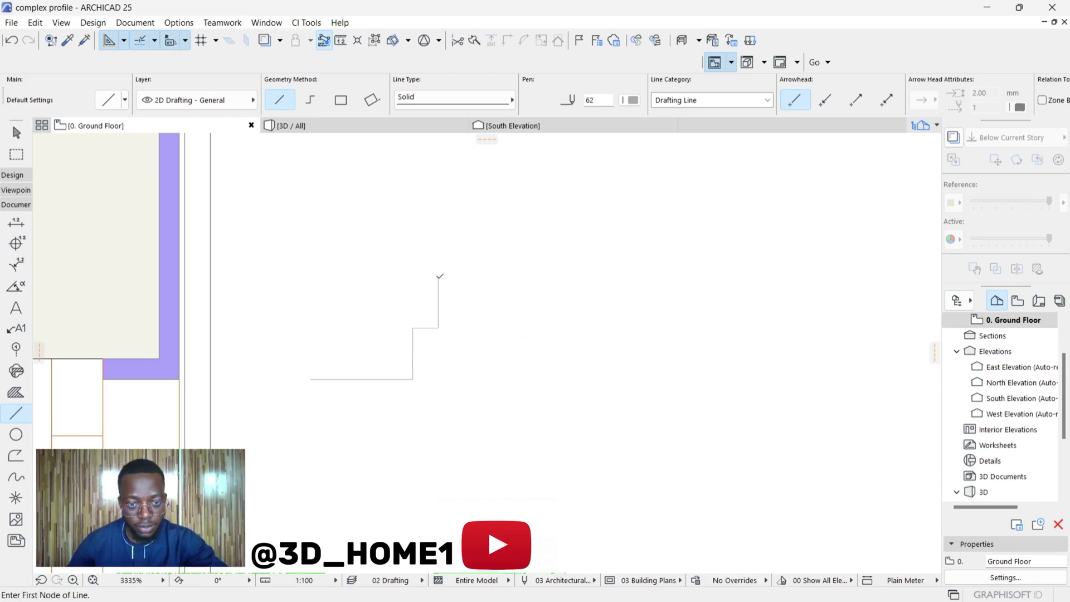
left_click(439, 276)
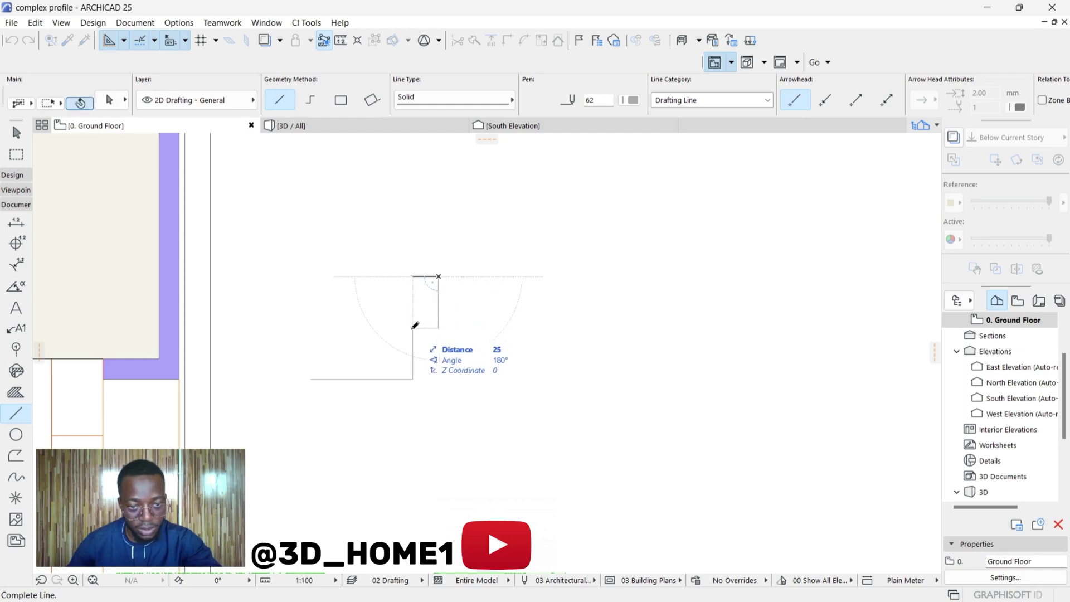
key("Return")
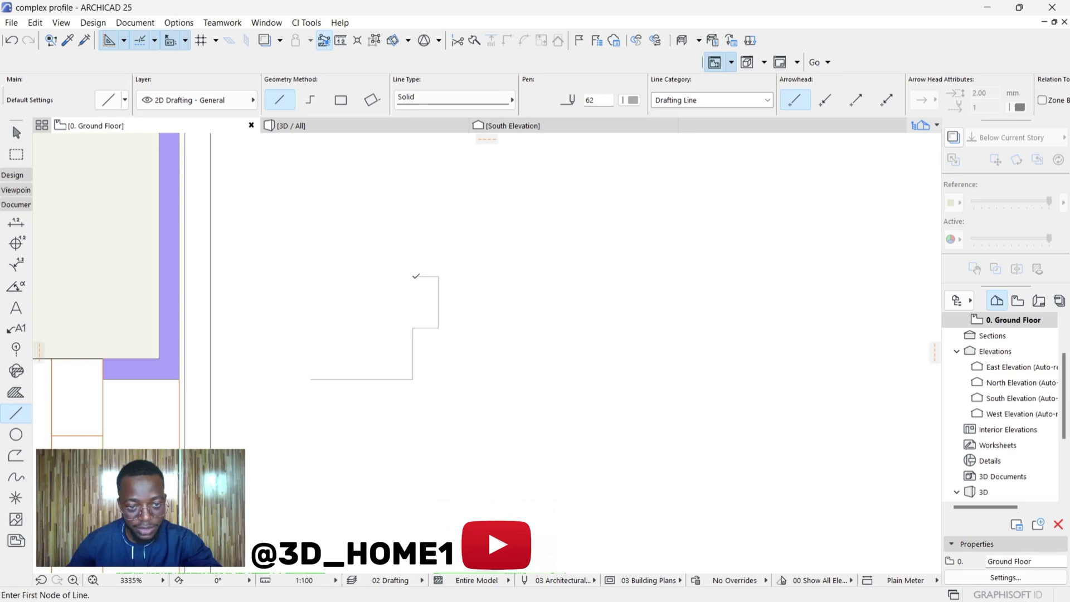
left_click(414, 276)
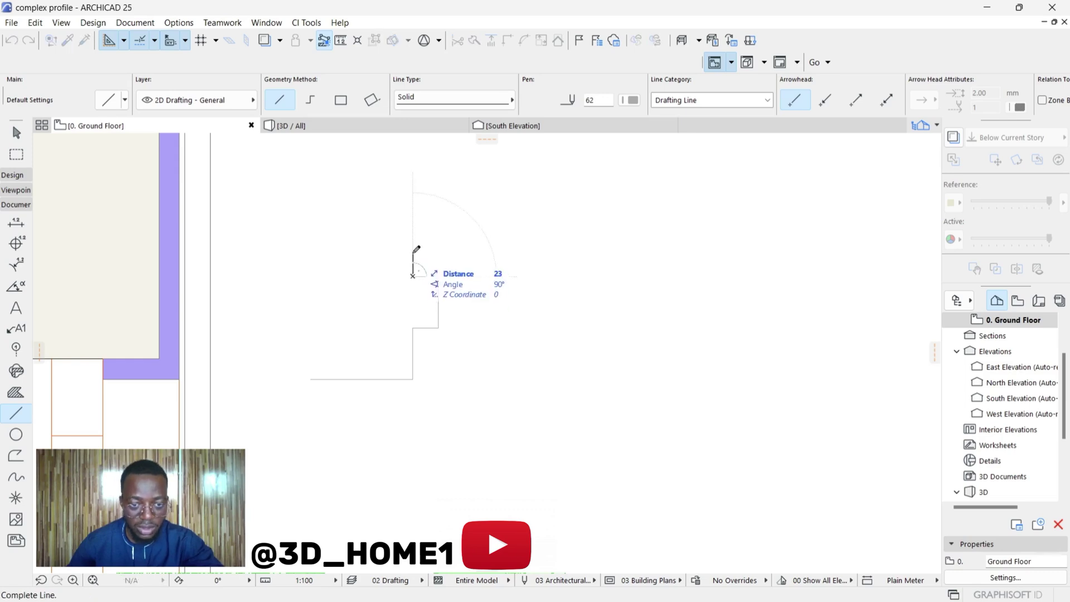
key("Return")
Step: Draw the top edge leftward and the left edge to close the profile outline
left_click(413, 253)
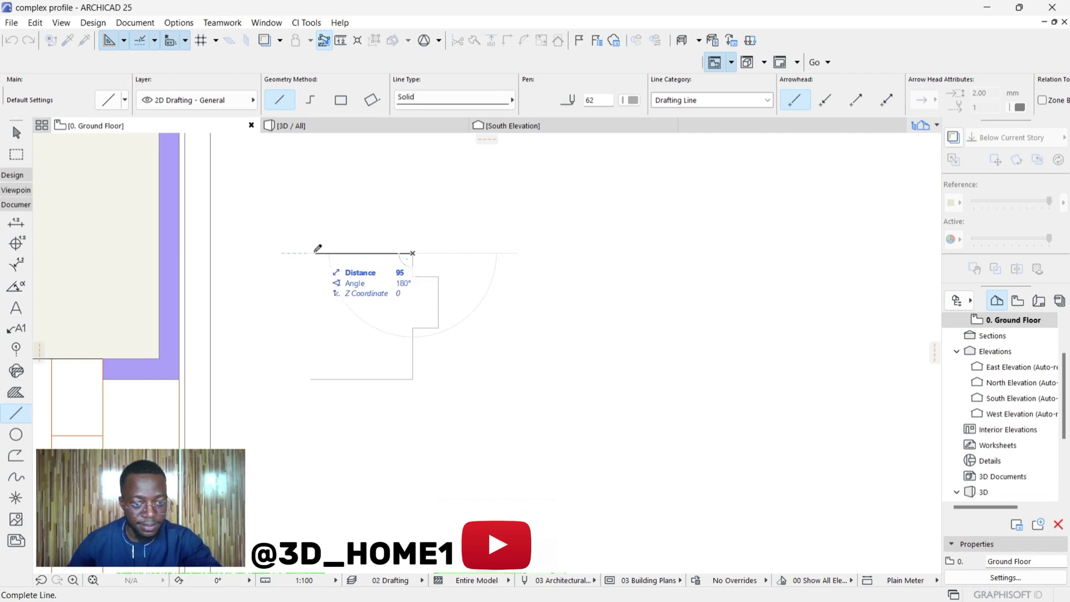
left_click(310, 253)
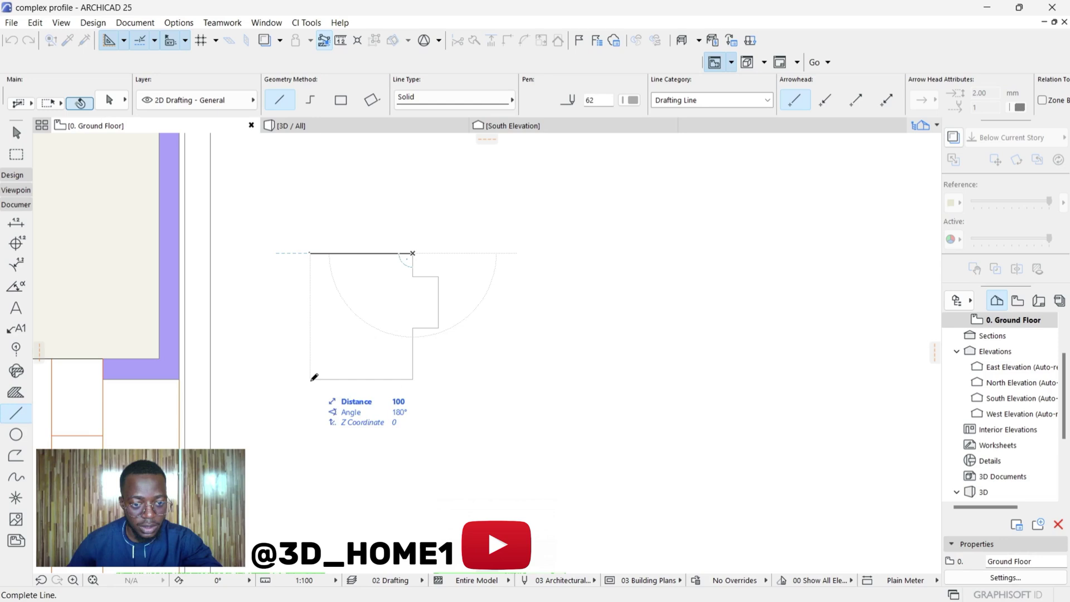
left_click(311, 377)
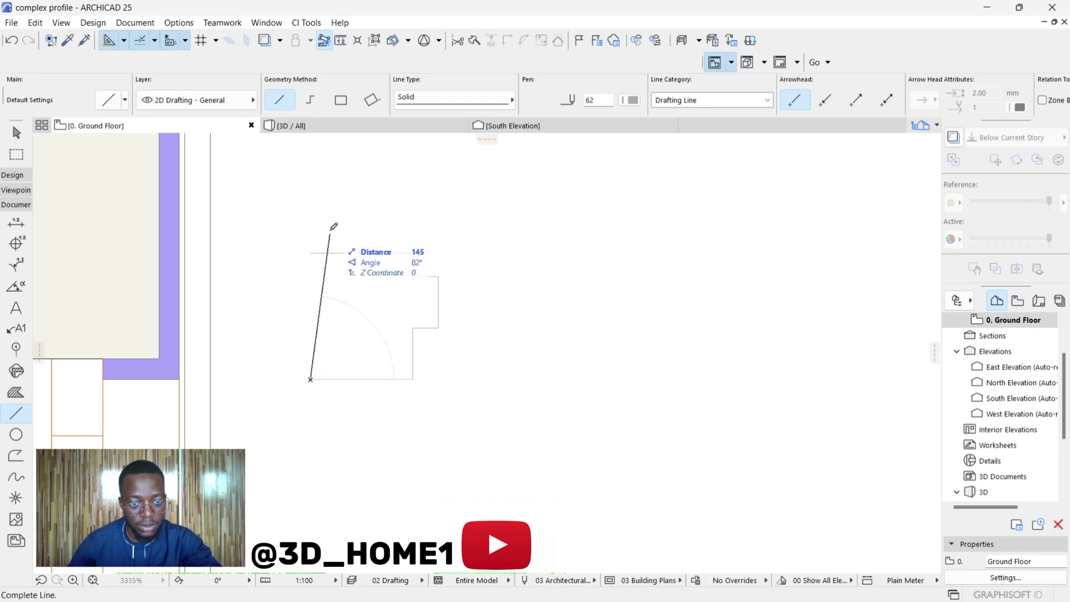
left_click(310, 253)
scroll(415, 345, "up", 2)
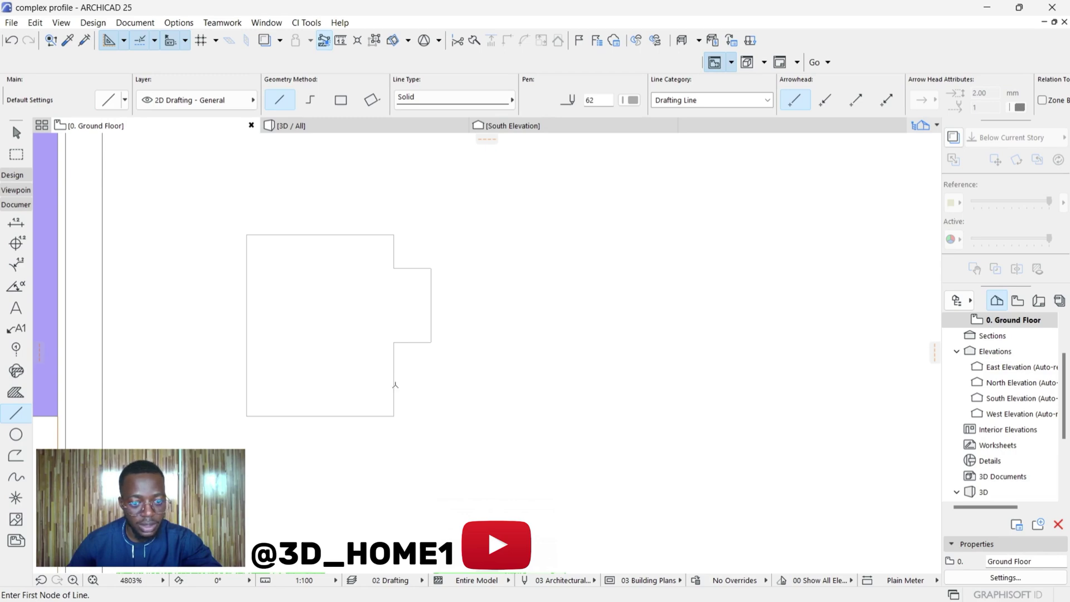
Step: Draw a semicircle centred on the outline's lower right edge with the Arc/Circle tool
left_click(16, 434)
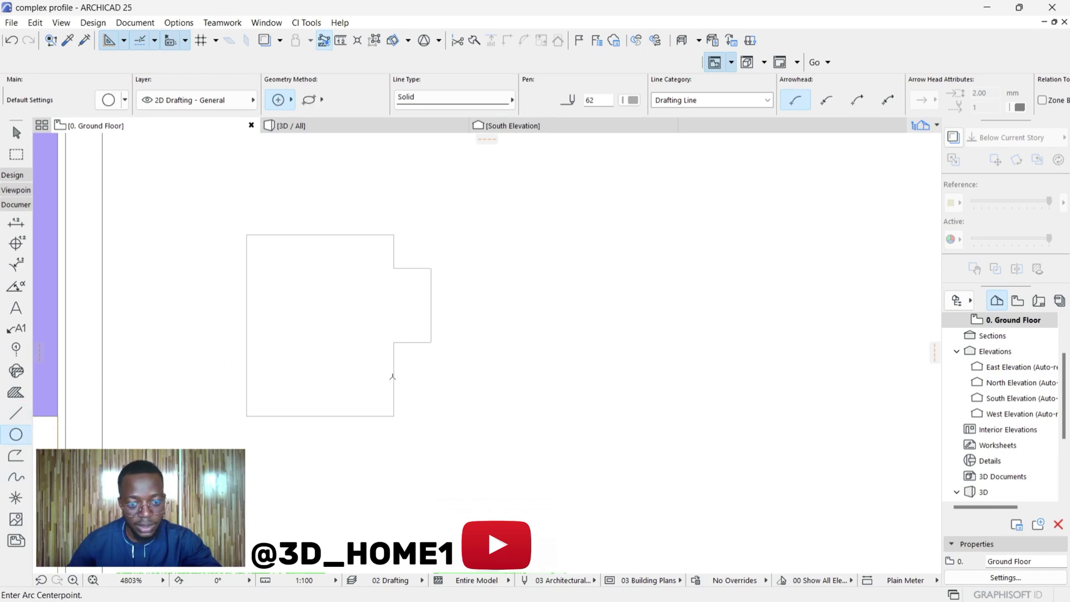
left_click(394, 379)
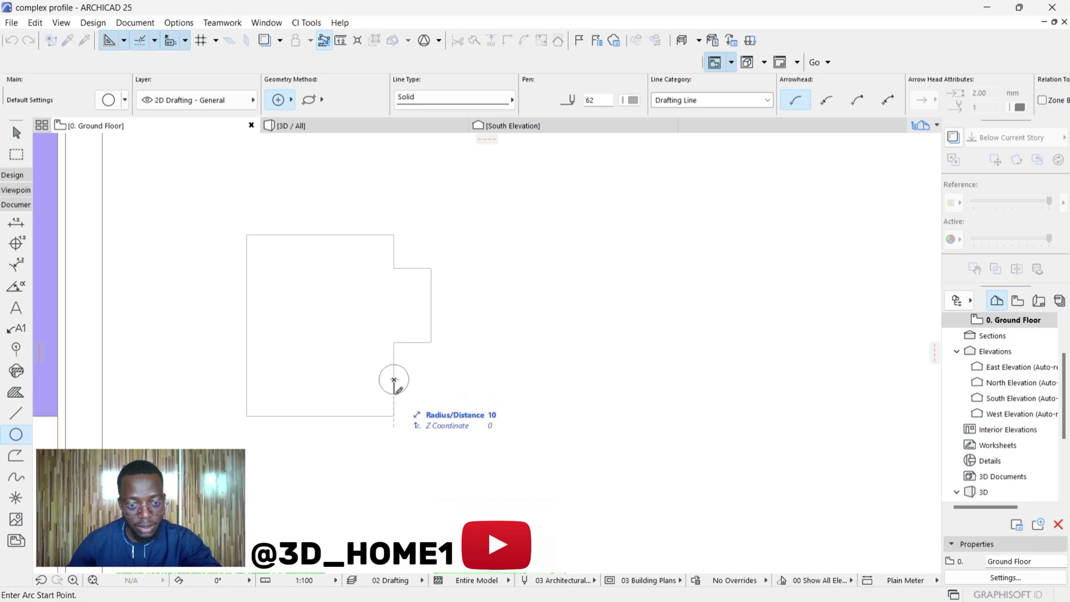
left_click(394, 394)
scroll(396, 380, "up", 2)
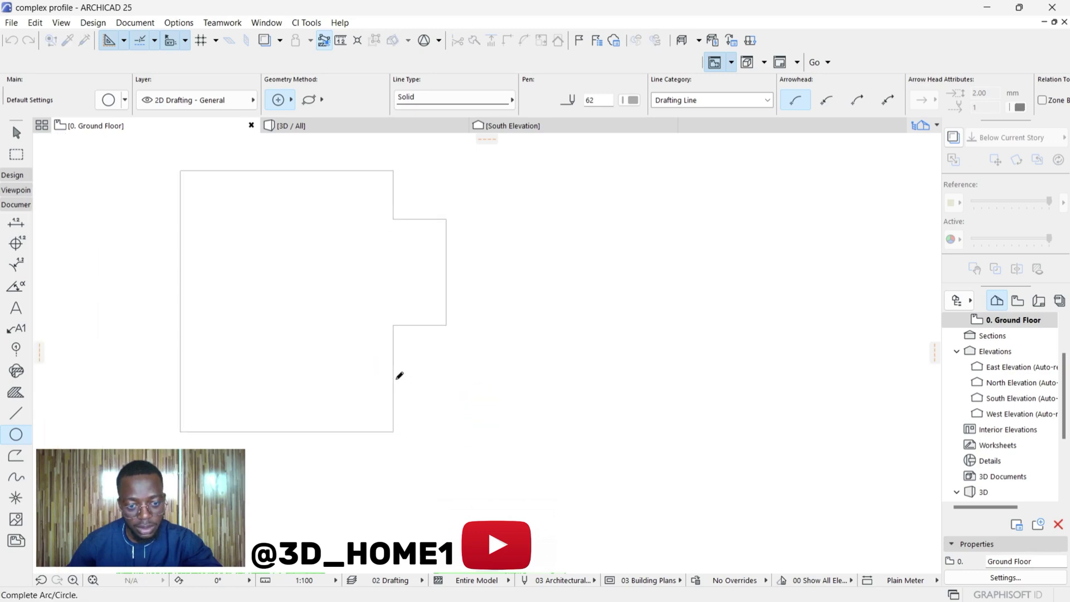
left_click(395, 359)
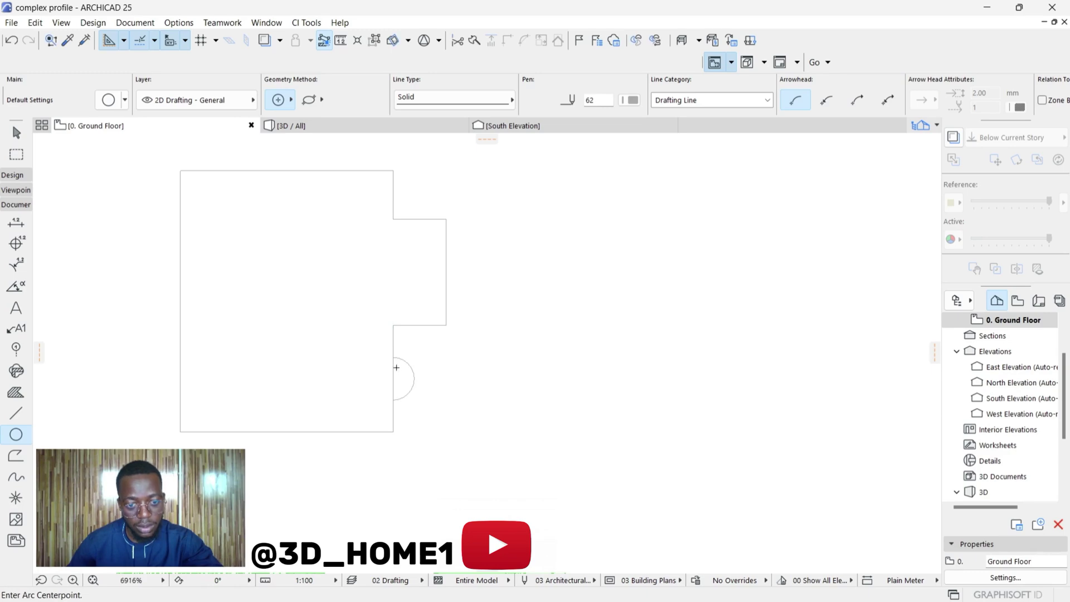
Step: Trim away the segment of the vertical edge lying inside the semicircle
key("Escape")
left_click(393, 383)
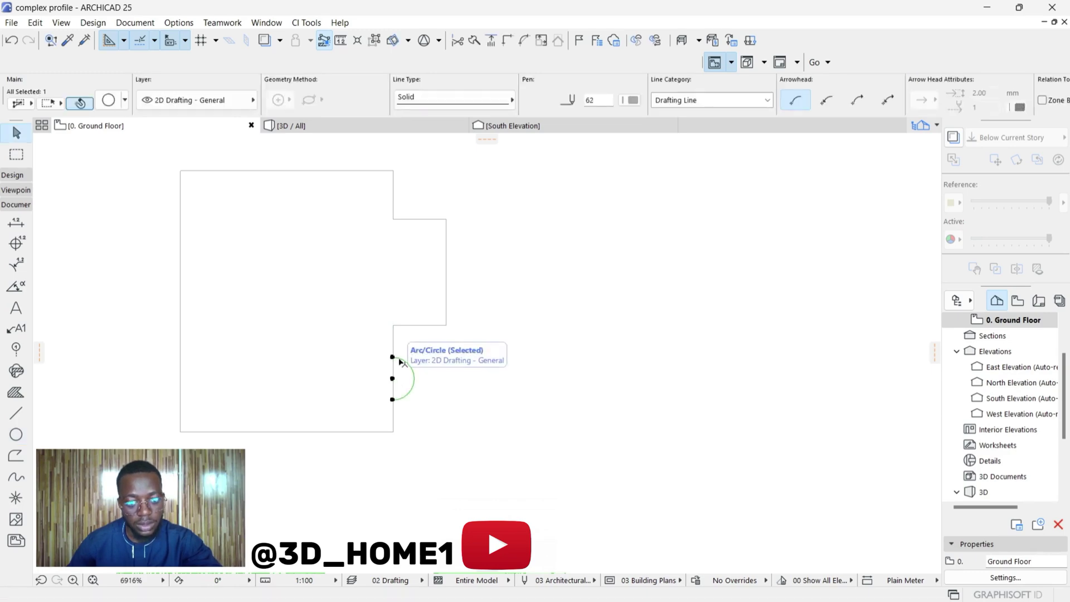
key("Escape")
scroll(389, 365, "up", 3)
left_click(397, 334)
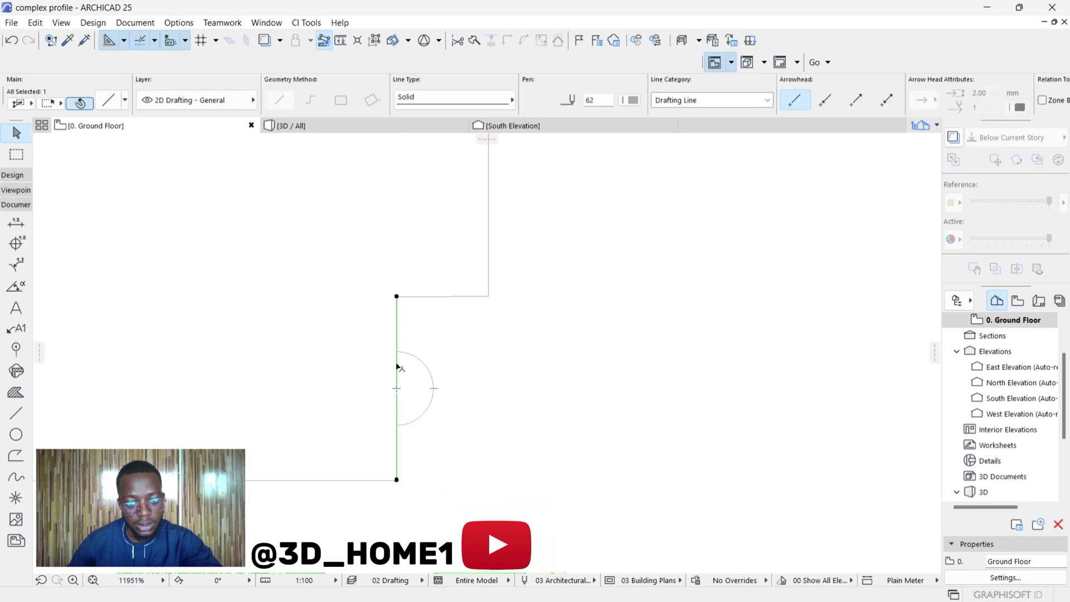
left_click(458, 40)
left_click(396, 390)
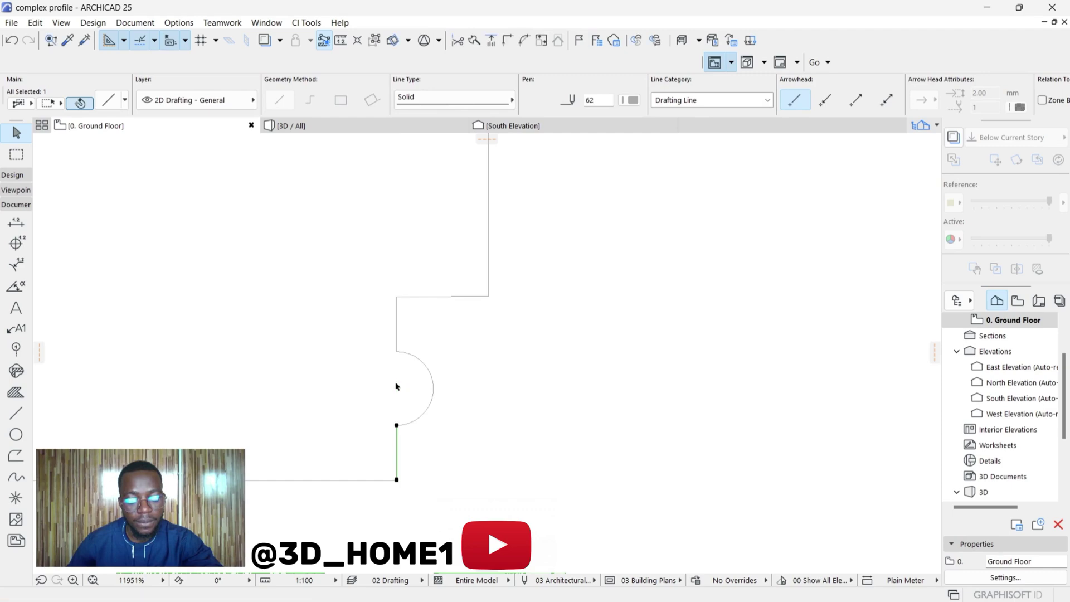
scroll(433, 368, "down", 2)
Step: Zoom around the finished stepped outline and expand the Toolbox's Design section
scroll(411, 364, "up", 2)
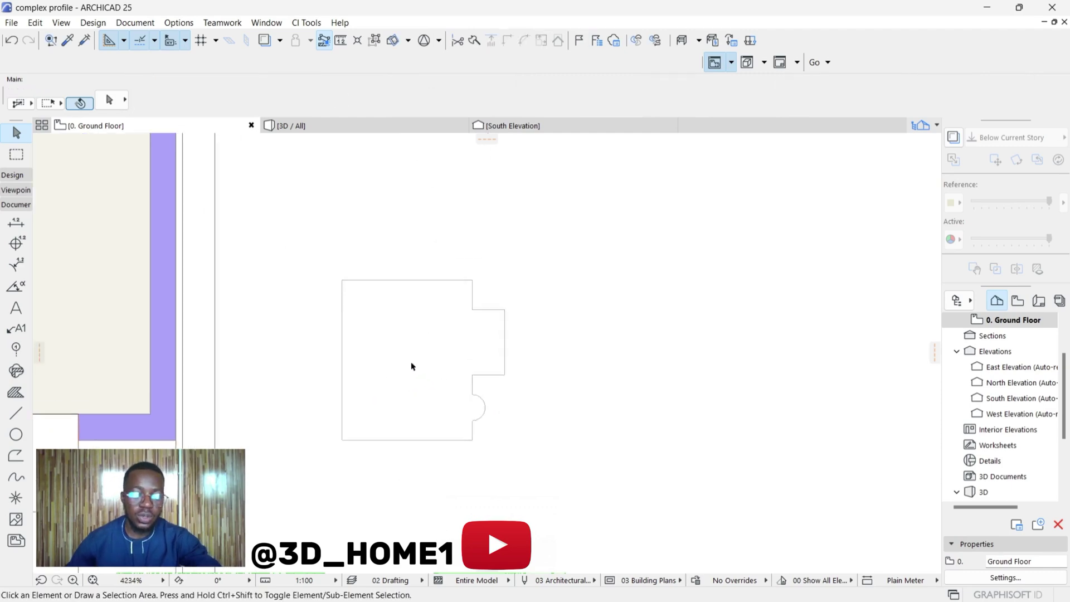
scroll(418, 359, "down", 2)
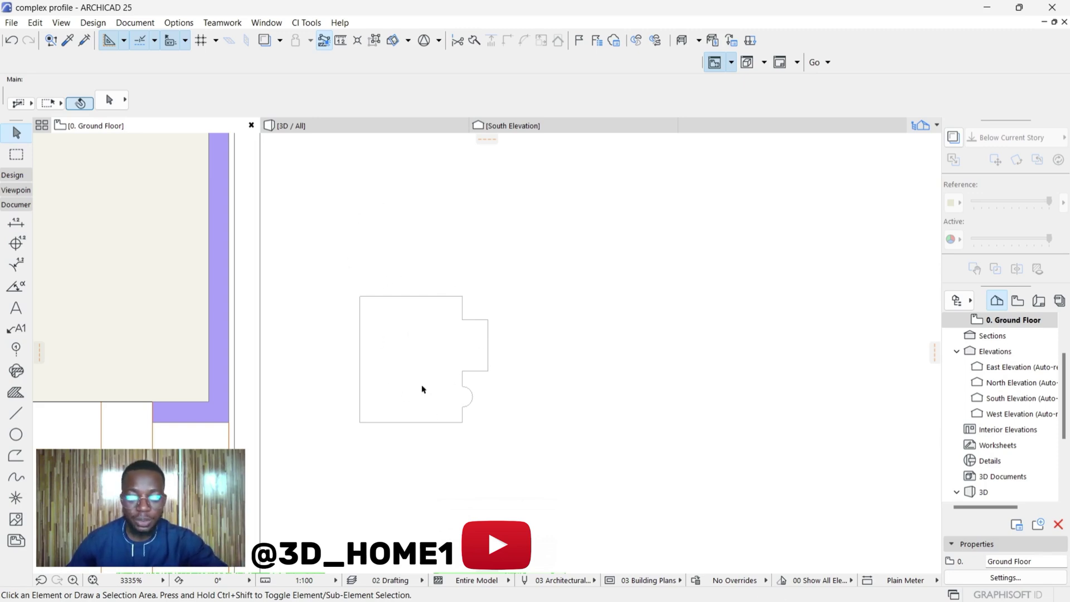
scroll(423, 389, "up", 1)
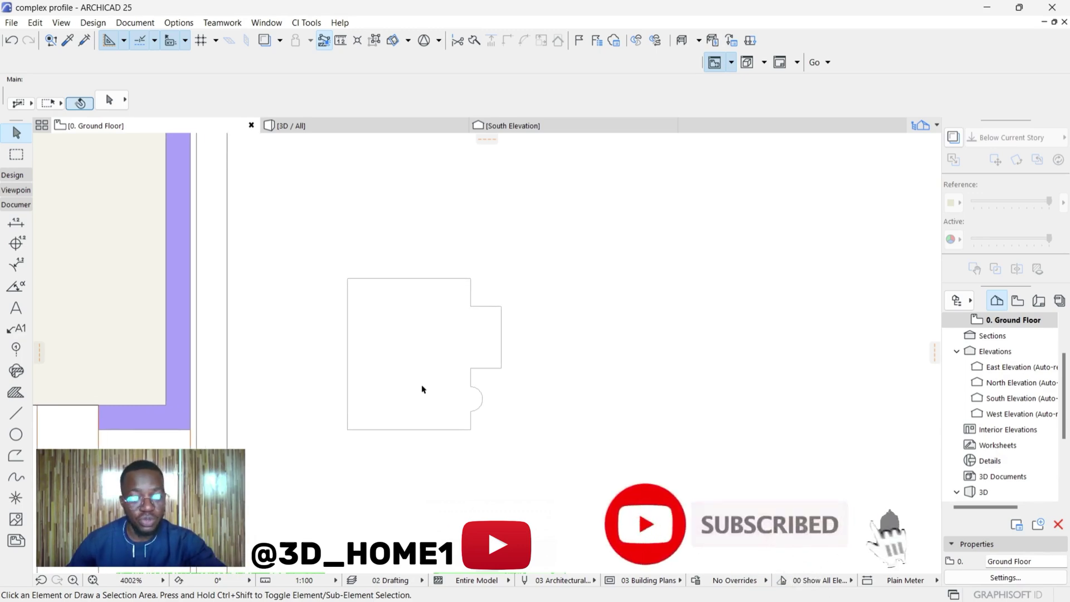
scroll(446, 321, "down", 1)
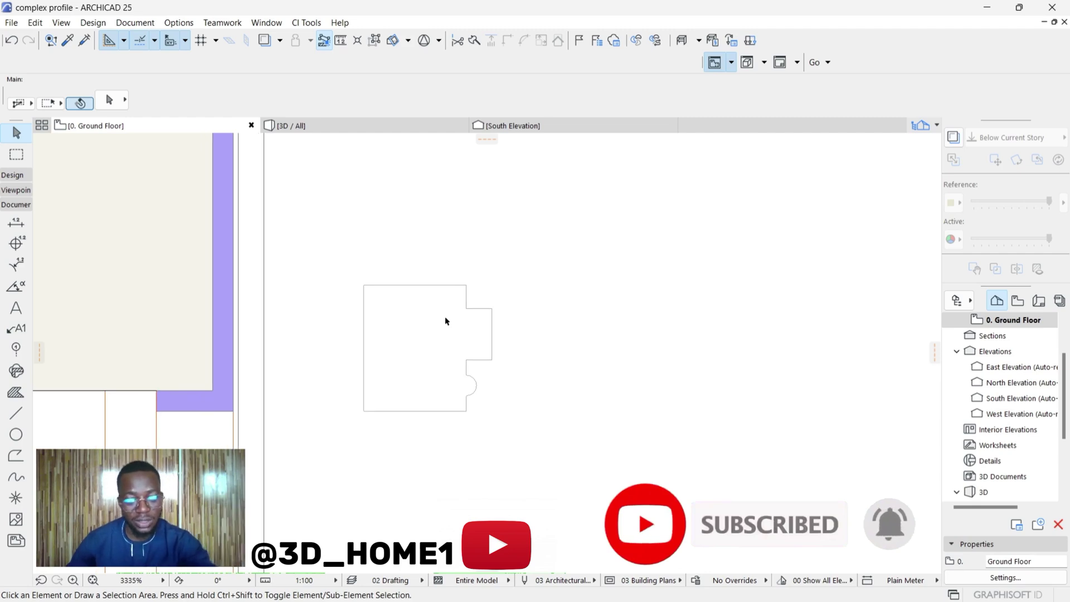
scroll(435, 340, "up", 1)
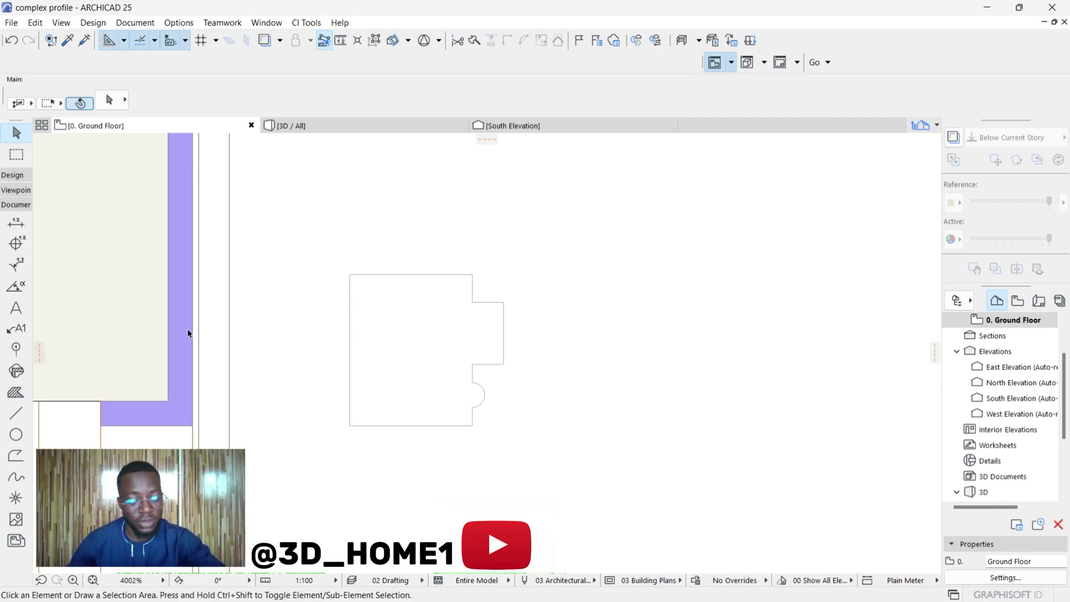
left_click(22, 174)
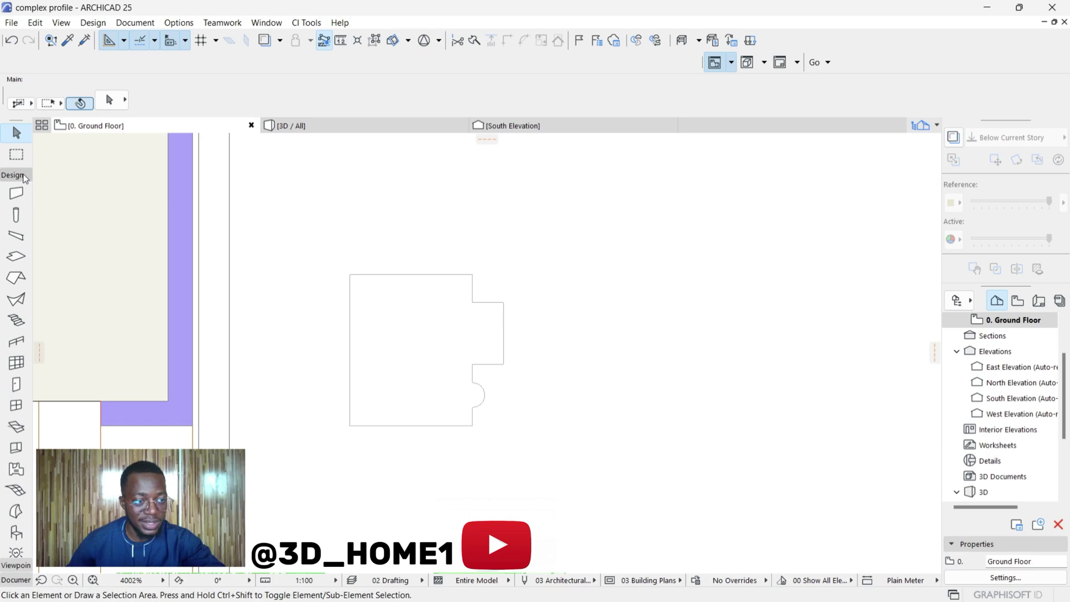
Step: Fill the profile outline with a Morph using the Magic Wand, then select the Morph
left_click(15, 511)
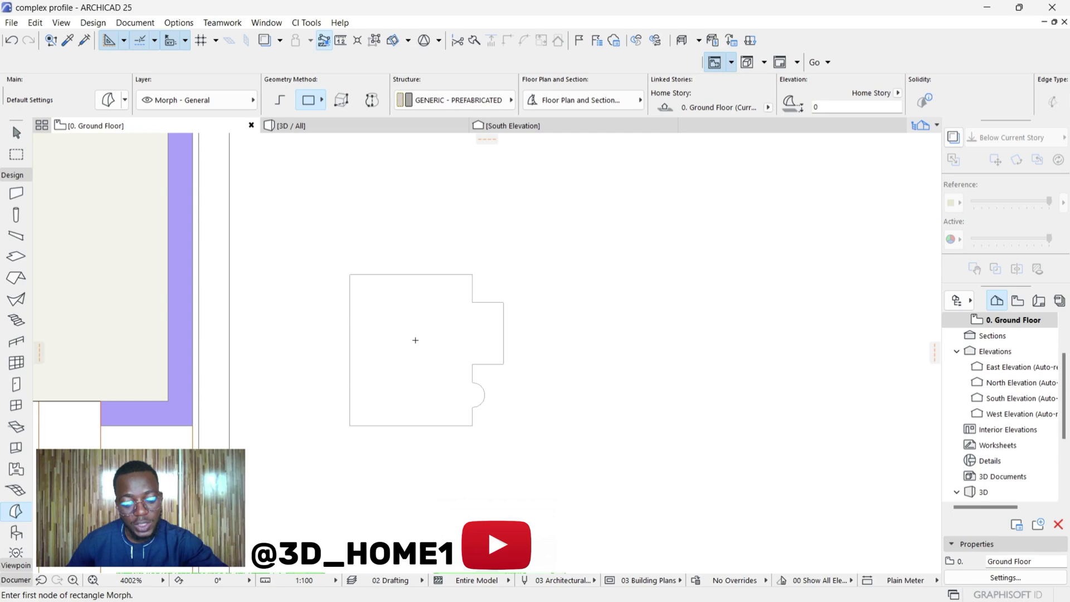
key("space")
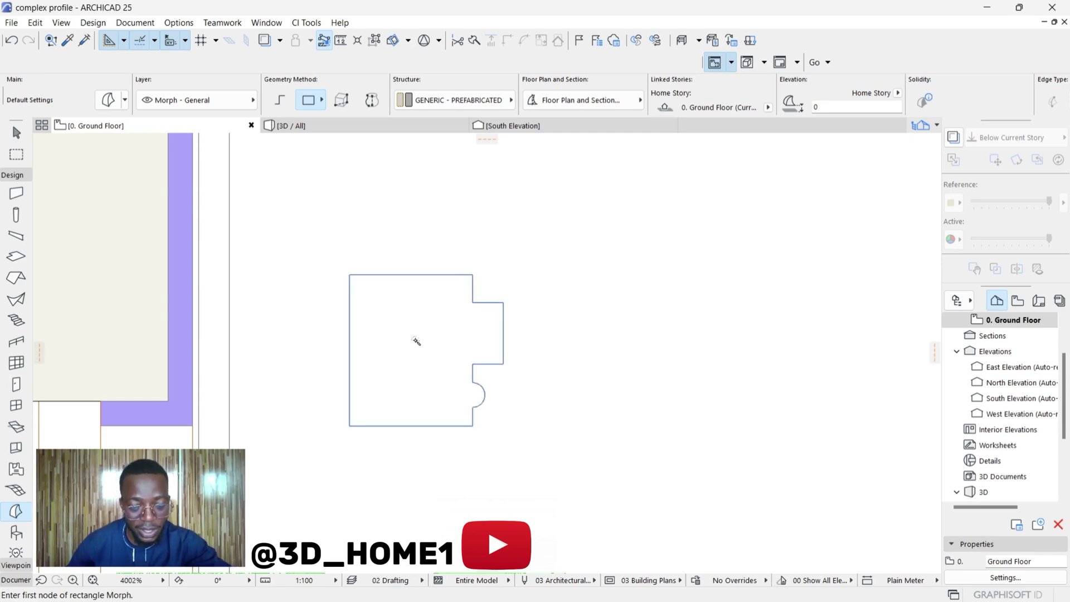
left_click(416, 341)
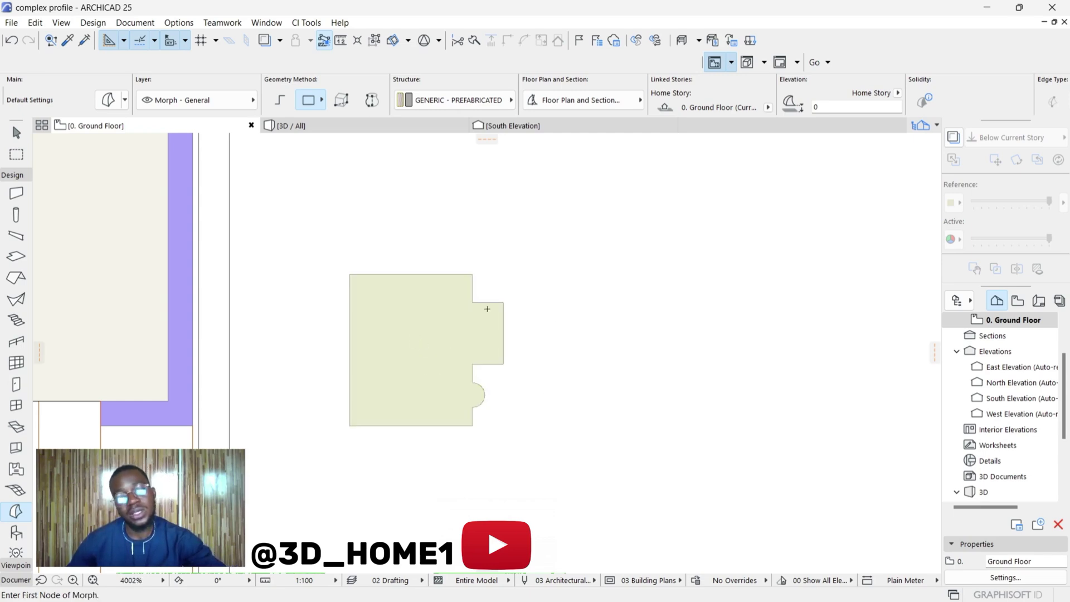
key("Escape")
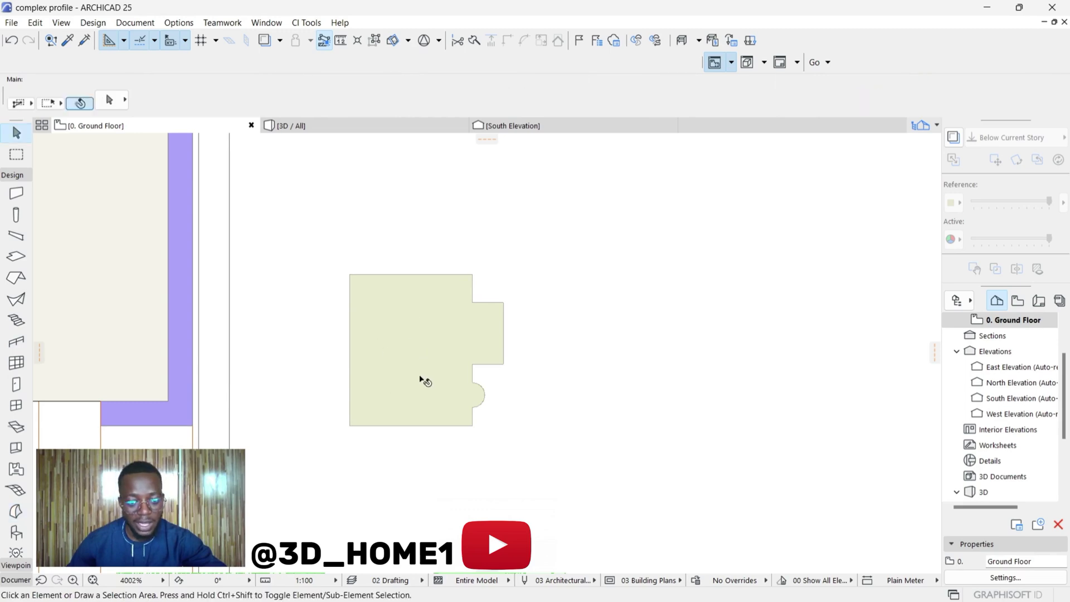
left_click(414, 342)
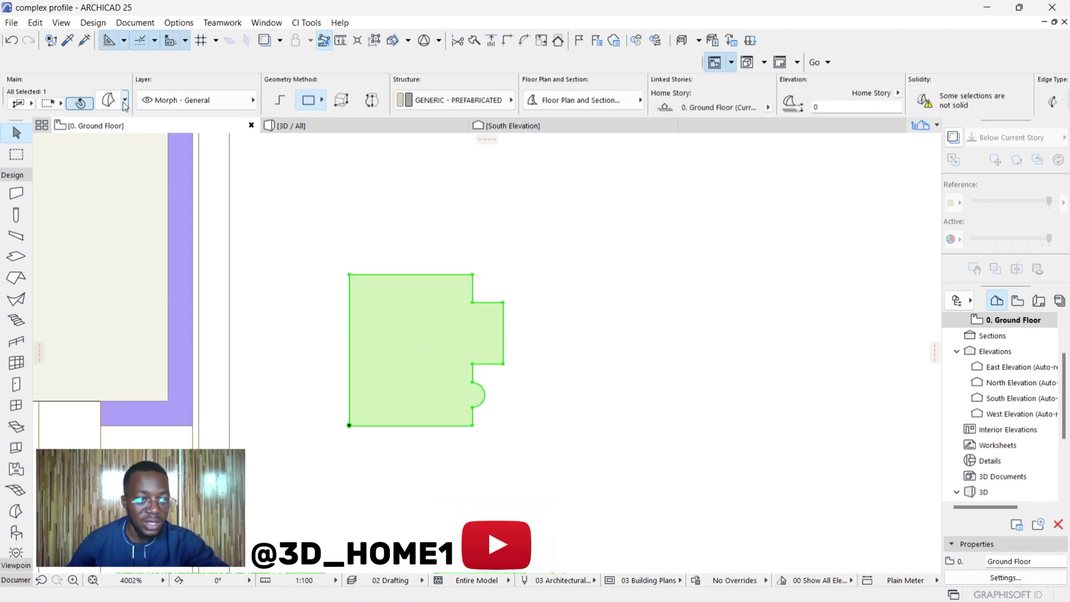
Step: Override the Morph's surface with Paint - Glossy White in its settings, then deselect
left_click(109, 100)
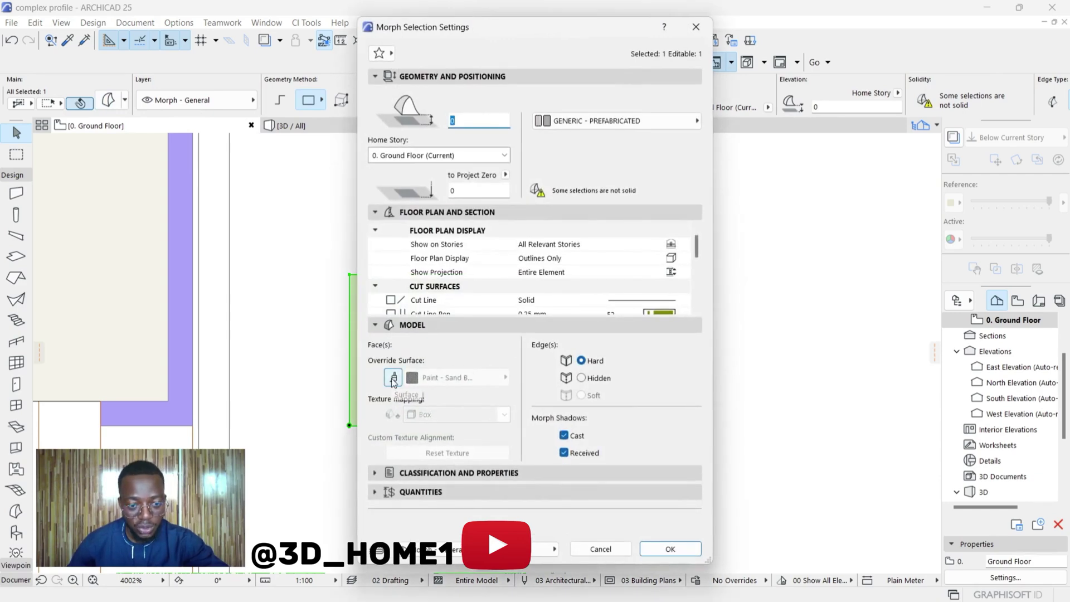
left_click(394, 378)
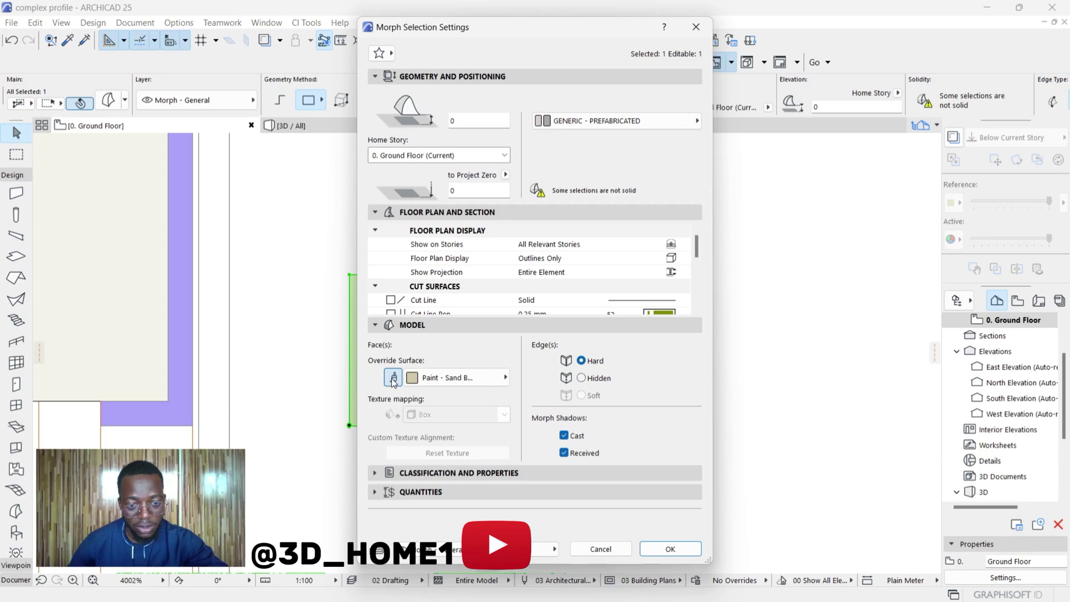
left_click(446, 378)
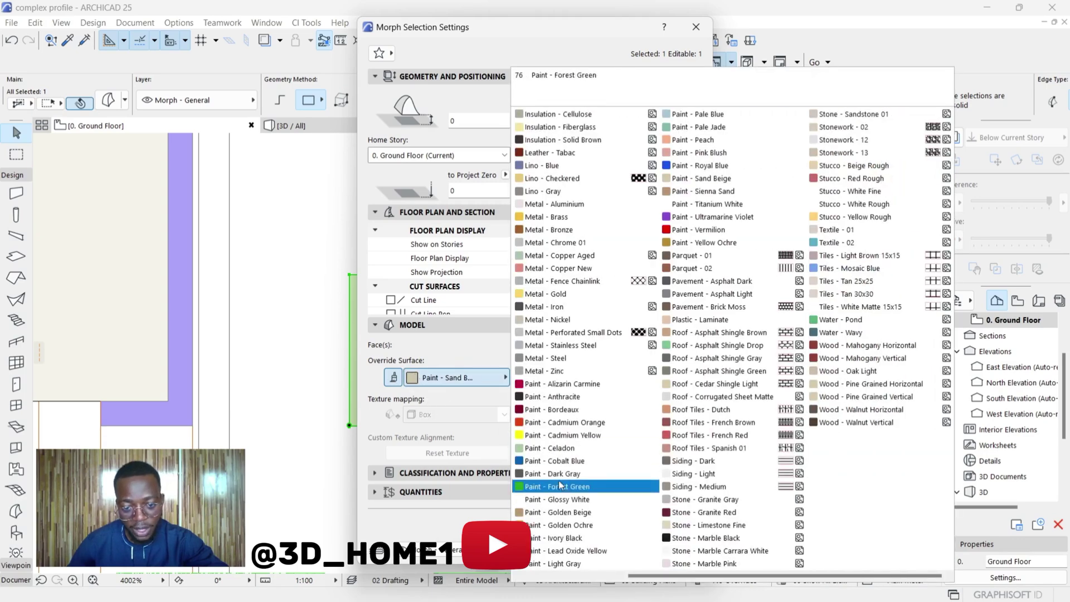
left_click(546, 500)
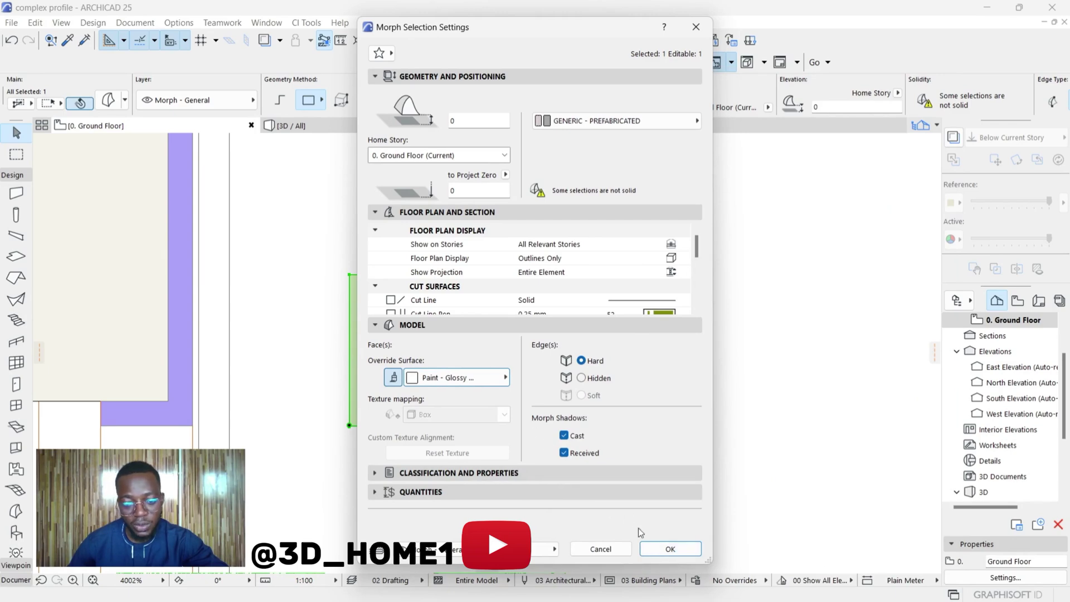
left_click(657, 548)
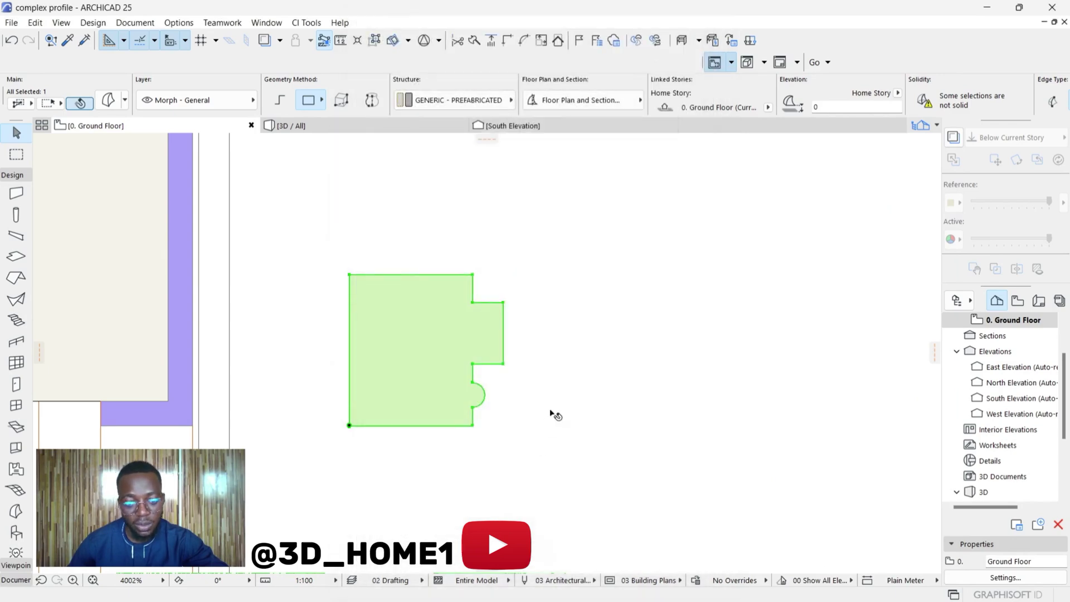
left_click(615, 357)
Step: Drag the profile Morph by its lower-left corner against the wall edge beside the window
left_click(542, 377)
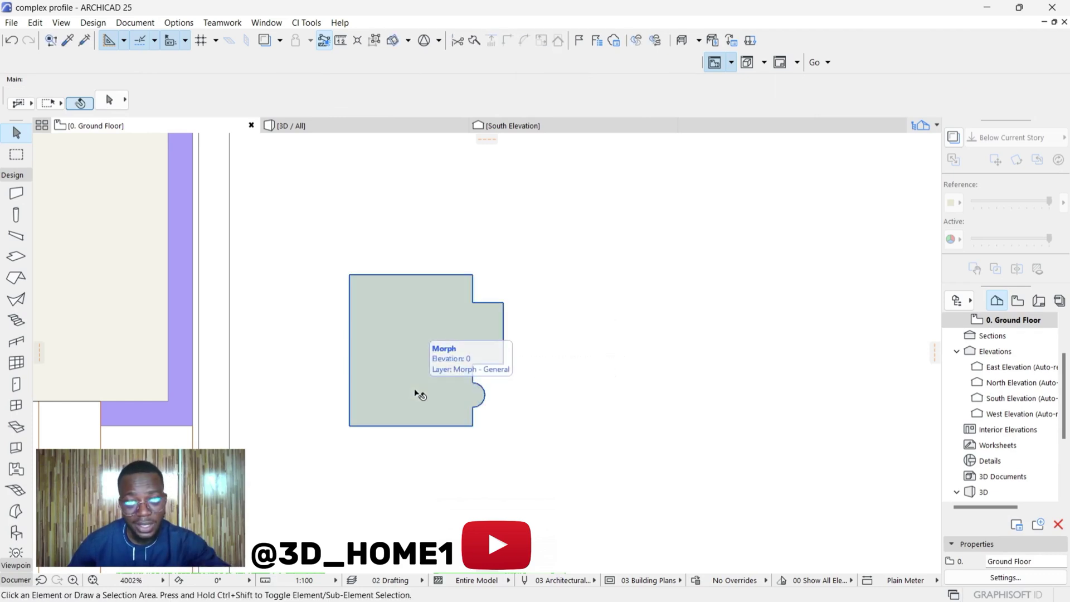
scroll(466, 418, "down", 1)
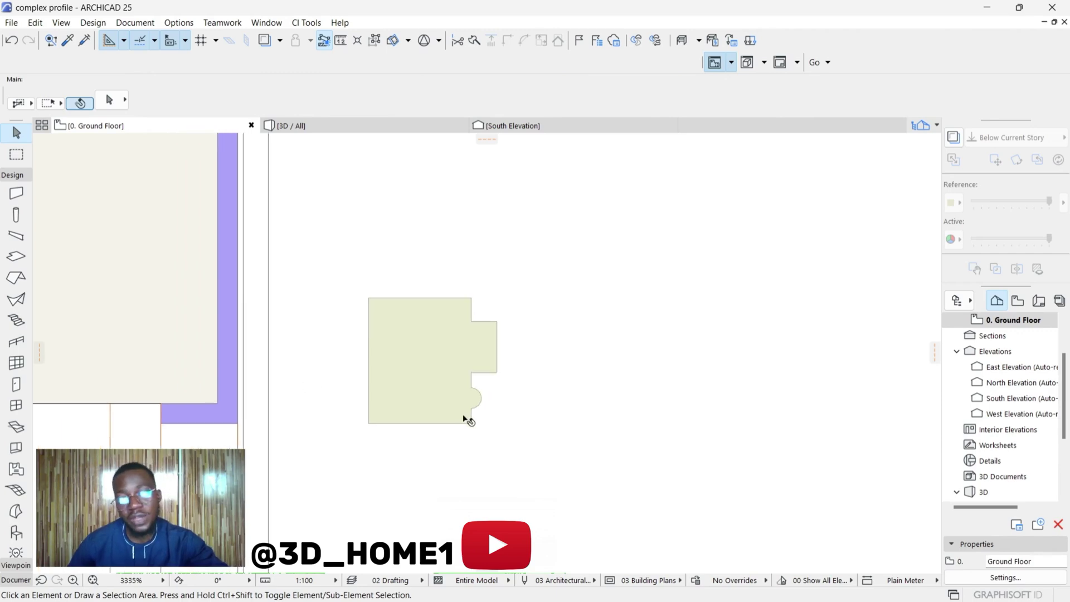
left_click(440, 380)
scroll(371, 425, "up", 2)
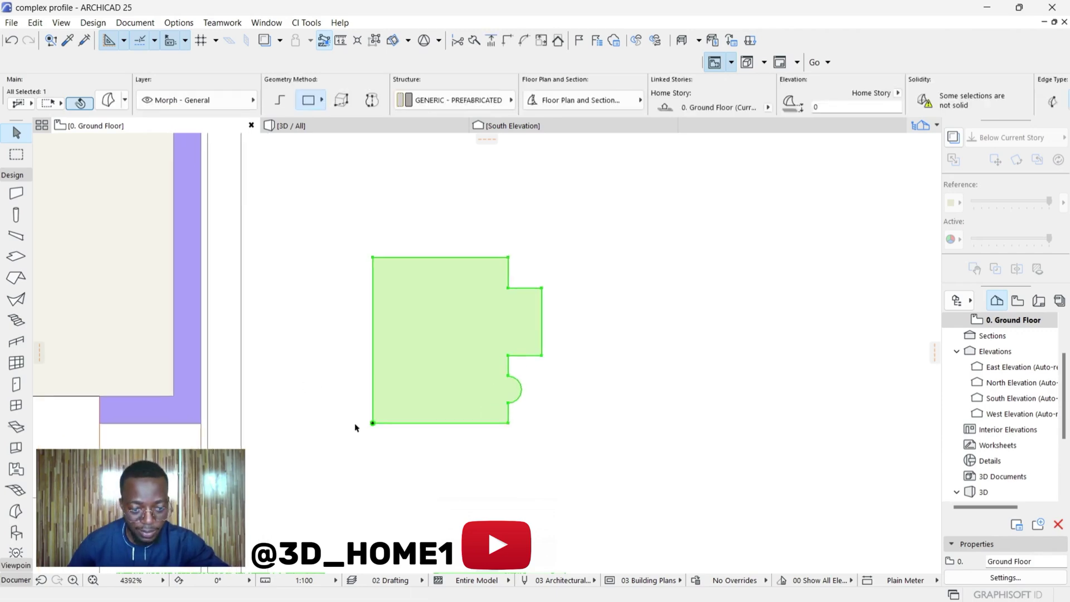
scroll(375, 424, "up", 2)
left_click(375, 423)
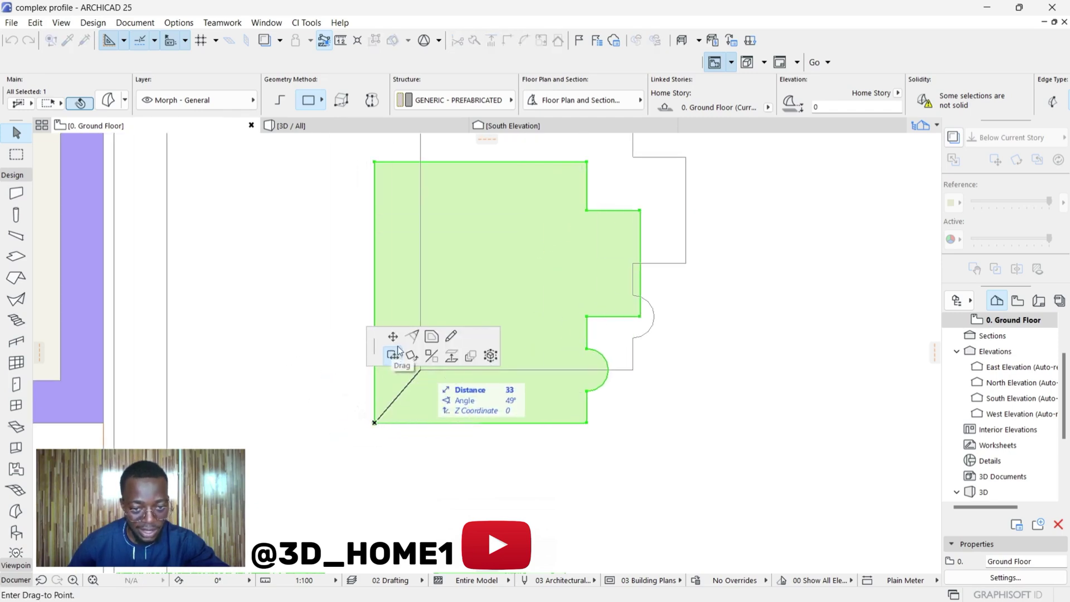
left_click(431, 356)
scroll(401, 391, "down", 6)
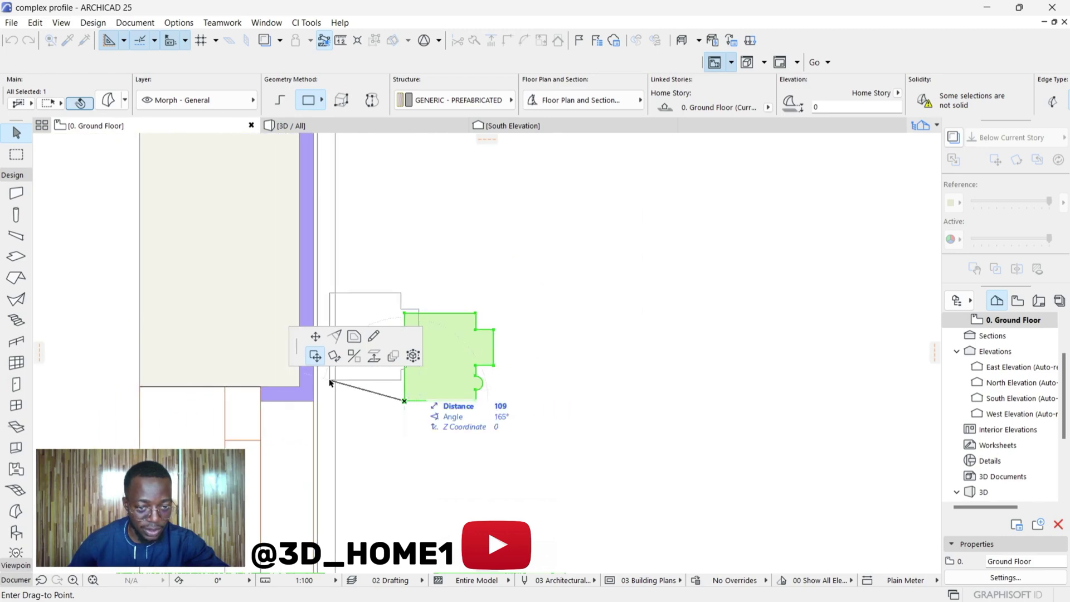
scroll(321, 383, "up", 1)
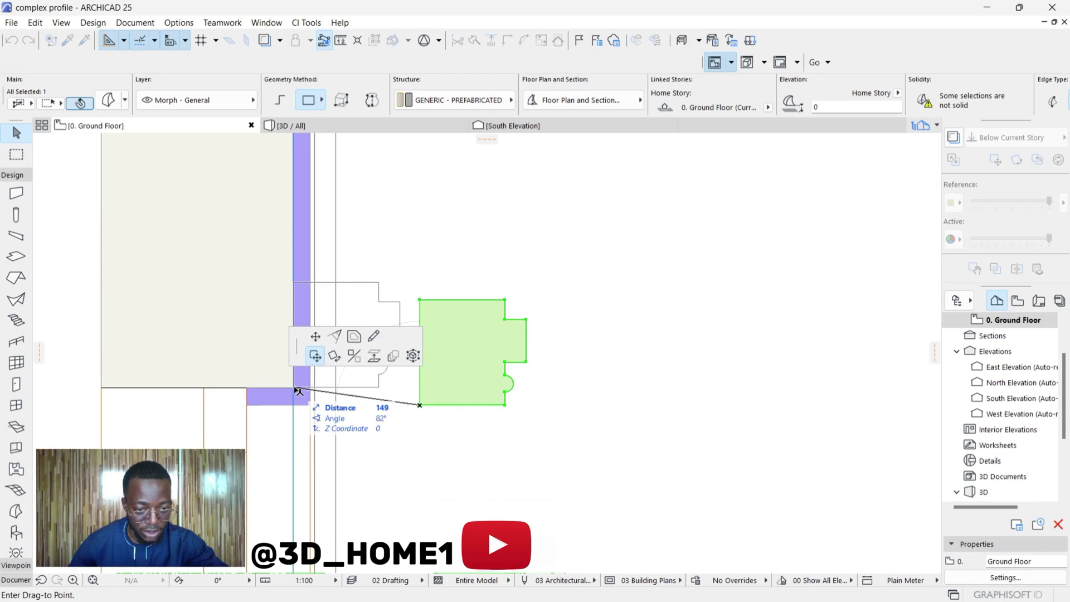
left_click(297, 389)
left_click(540, 234)
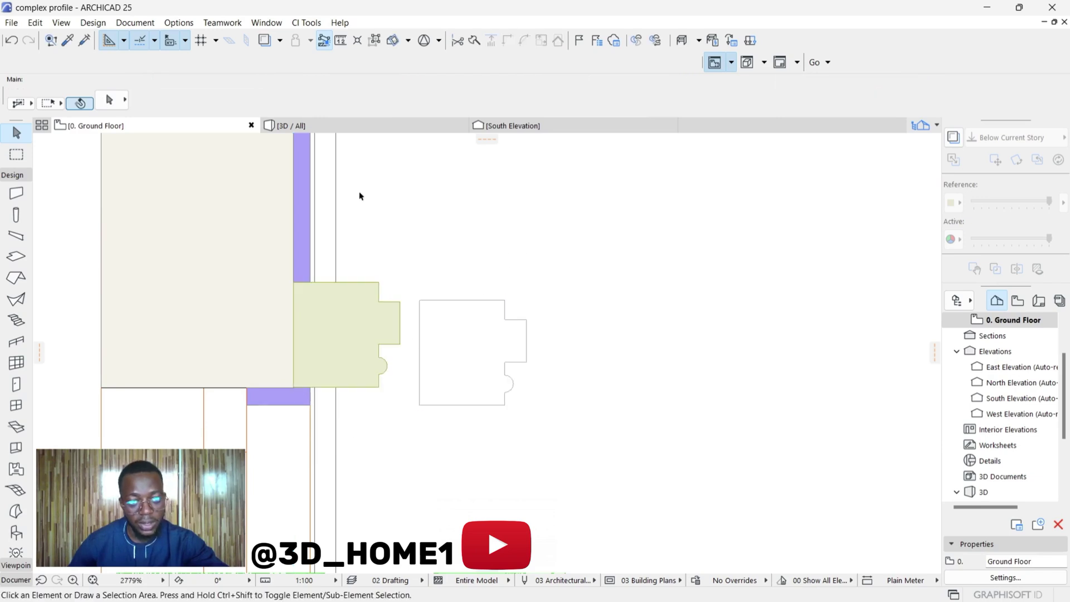
Step: In the 3D view, zoom to the profile Morph at the wall base and select its face for editing
left_click(319, 128)
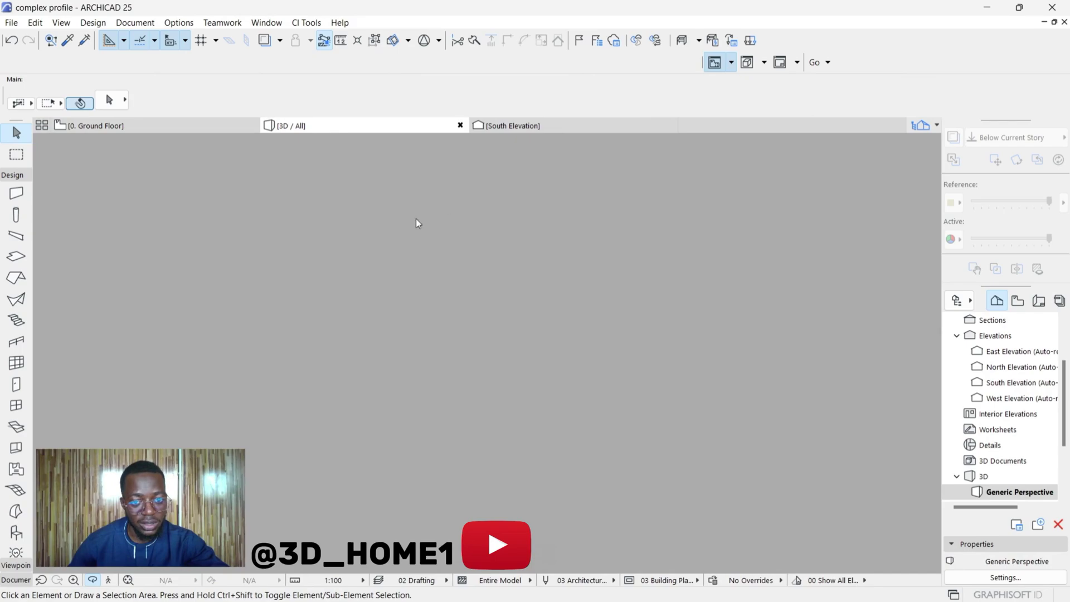
scroll(259, 329, "down", 5)
scroll(406, 444, "up", 6)
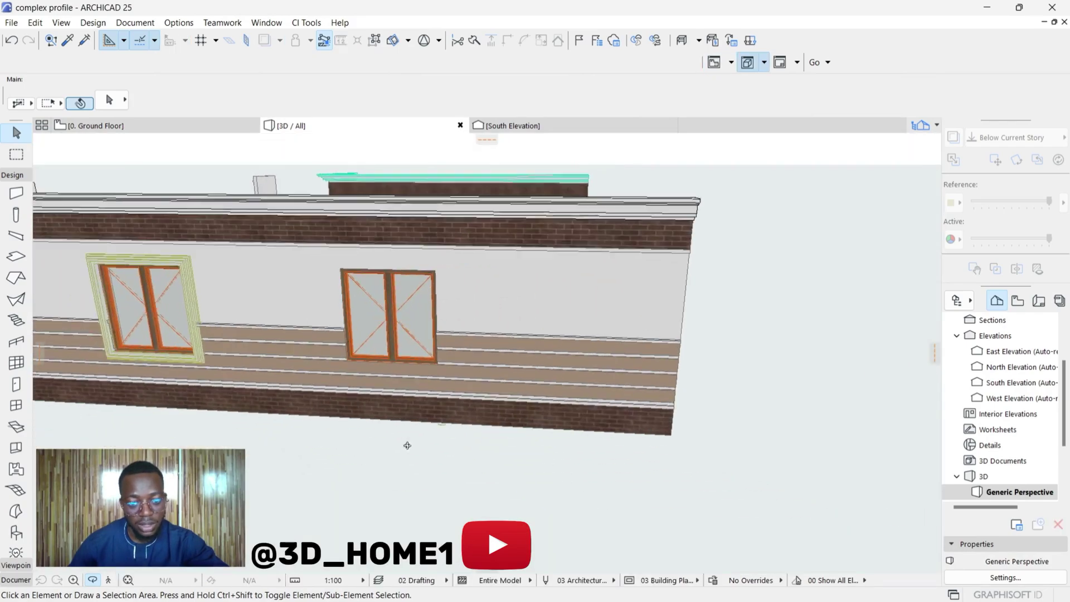
scroll(447, 409, "up", 5)
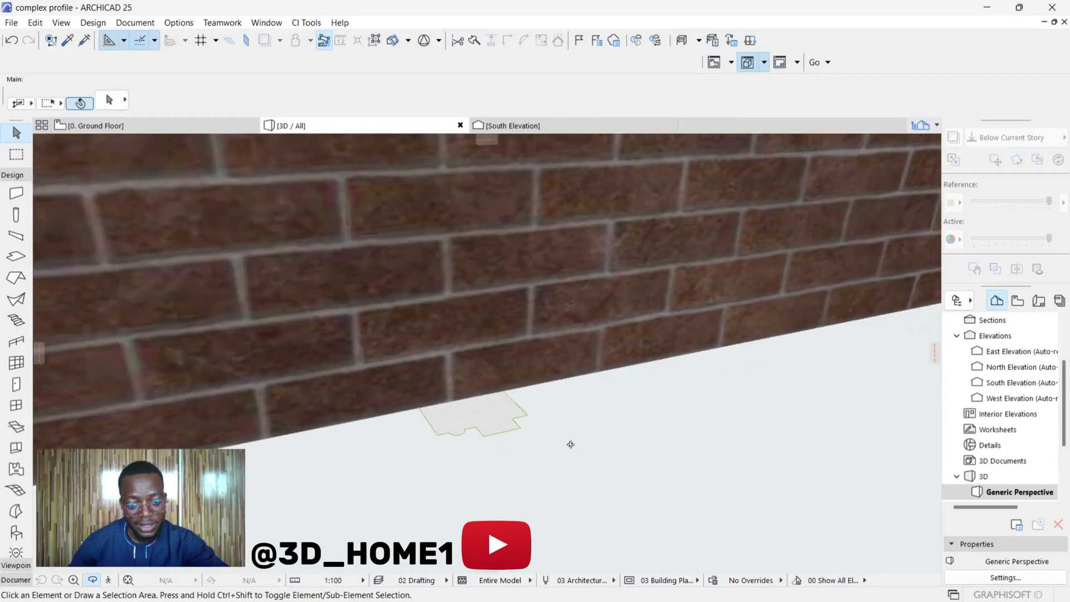
scroll(454, 423, "down", 5)
scroll(453, 411, "up", 4)
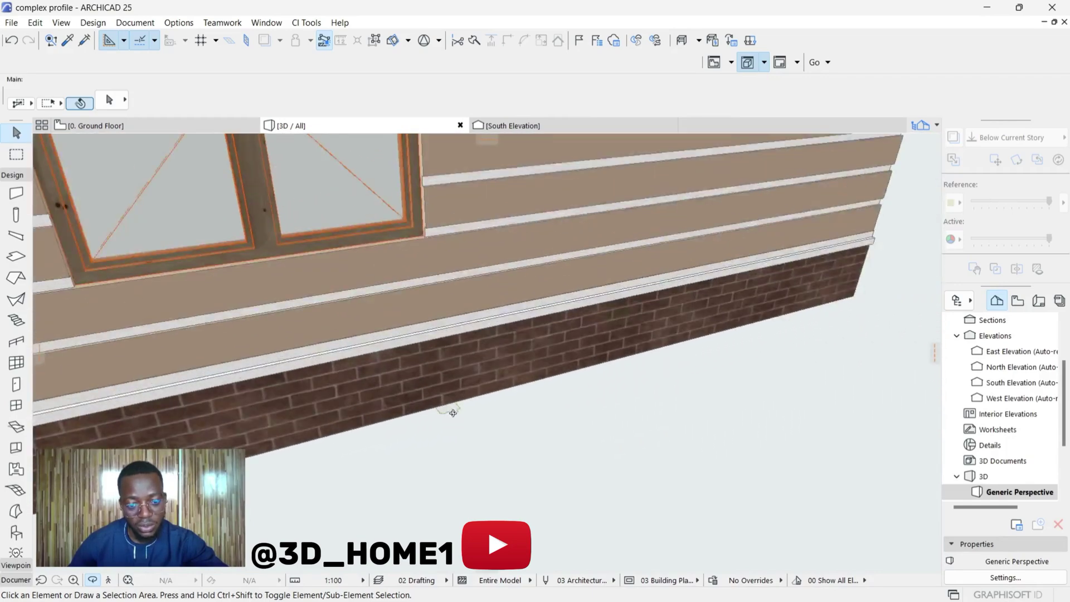
scroll(453, 416, "down", 3)
scroll(440, 357, "up", 1)
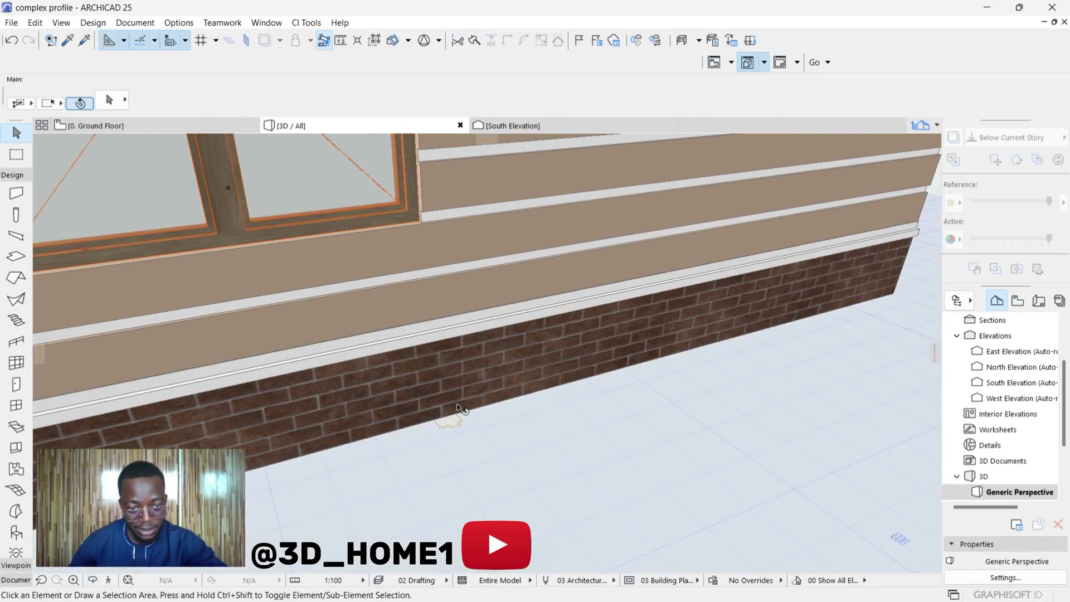
left_click(453, 423)
scroll(449, 424, "up", 3)
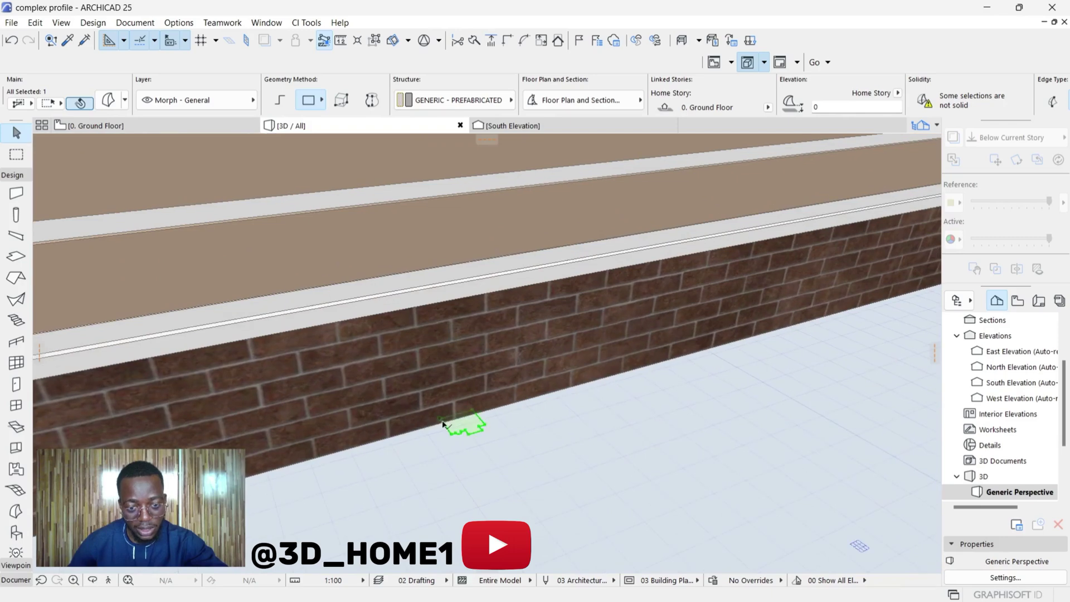
left_click(444, 421)
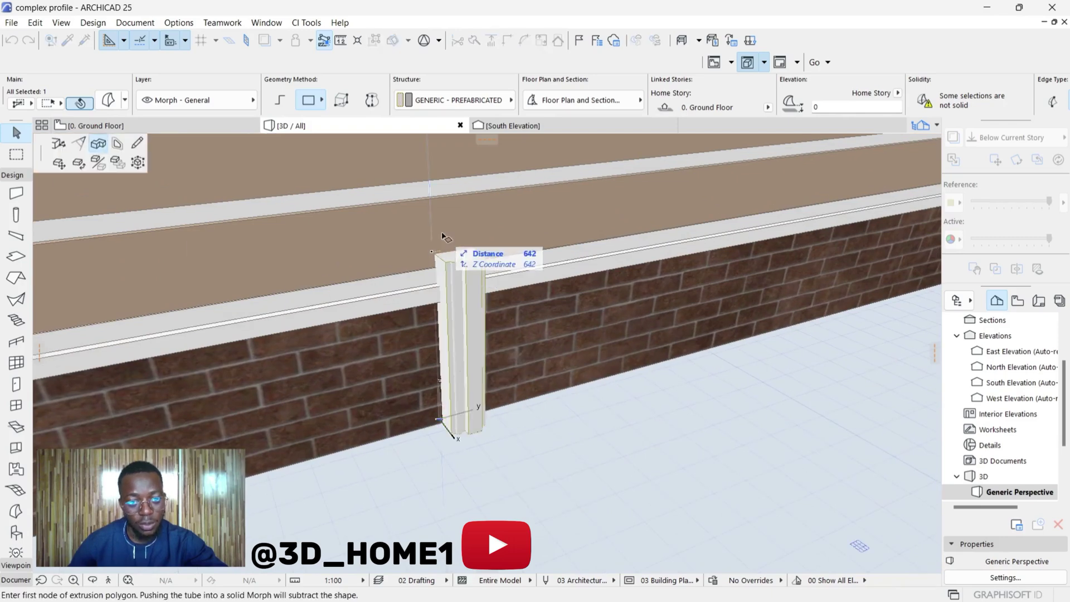
Step: Move the Morph to the window's lower corner at elevation 1000 and pick its corner
scroll(444, 234, "down", 1)
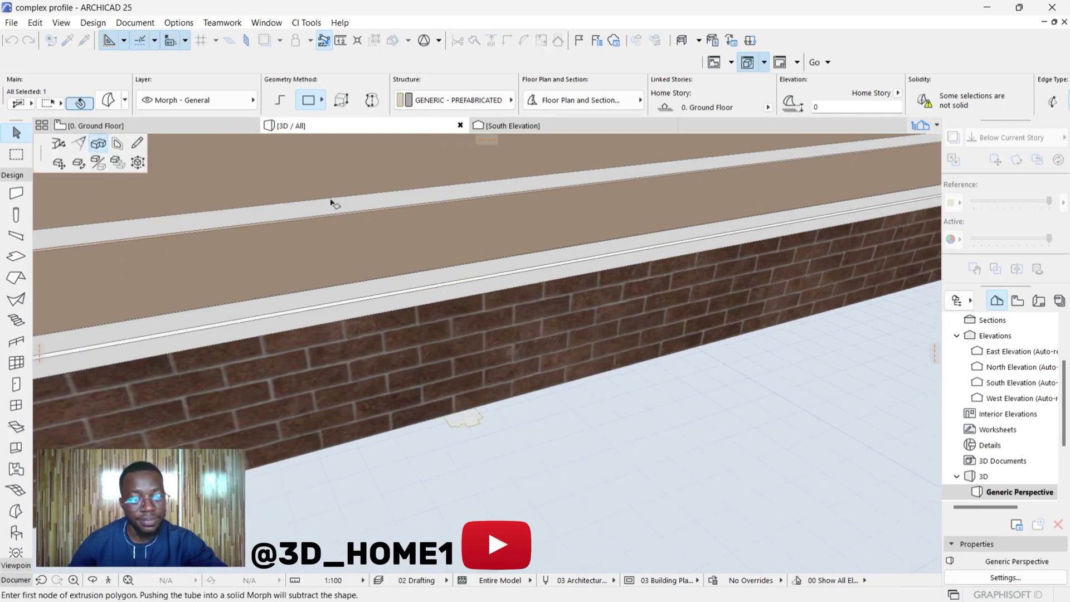
left_click(58, 164)
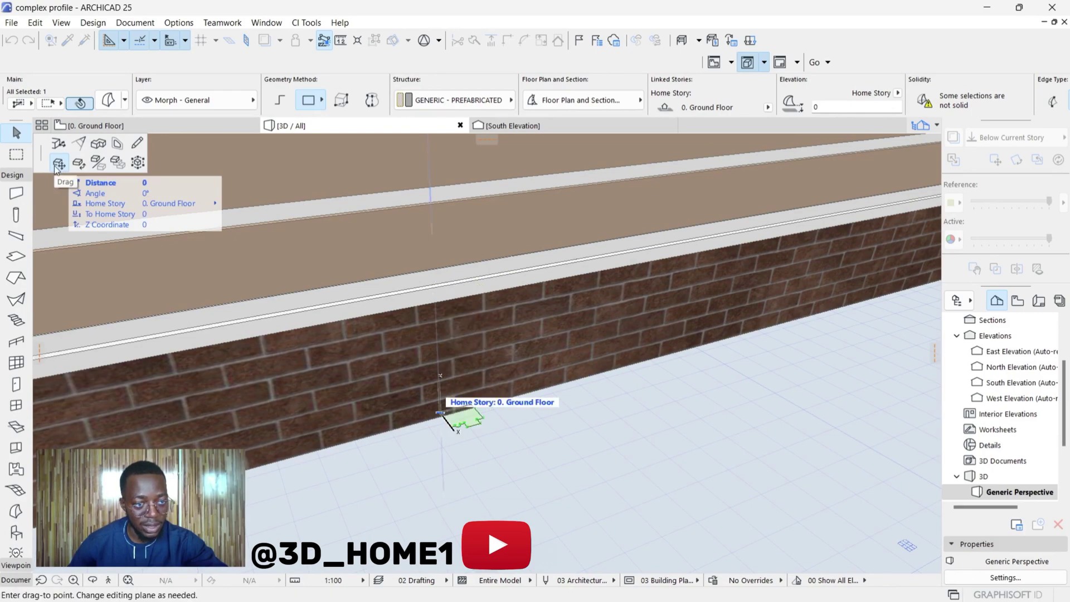
scroll(364, 452, "down", 3)
scroll(390, 362, "up", 4)
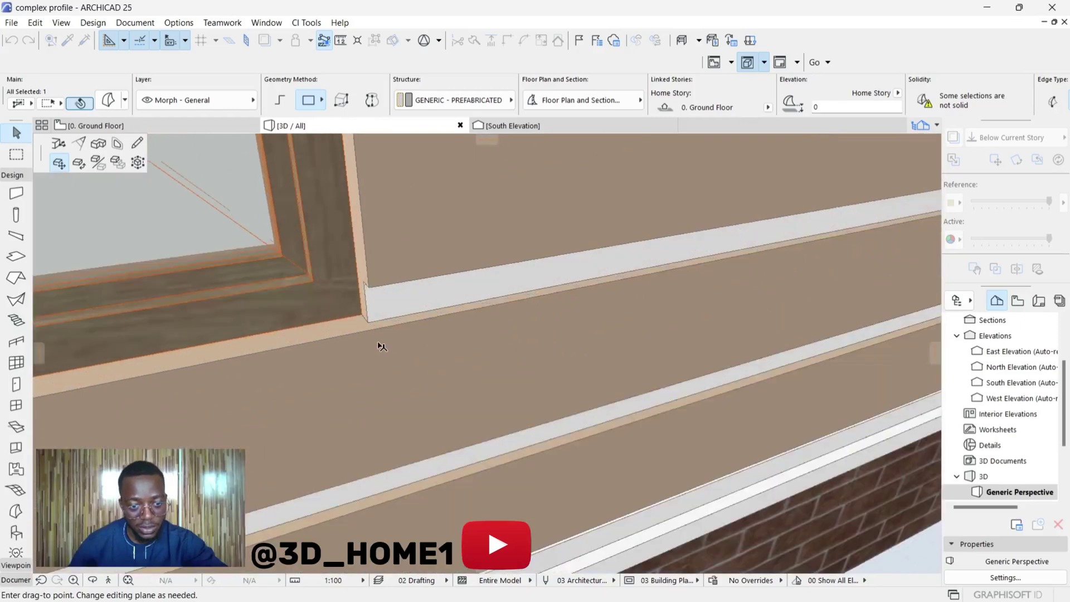
scroll(382, 347, "up", 4)
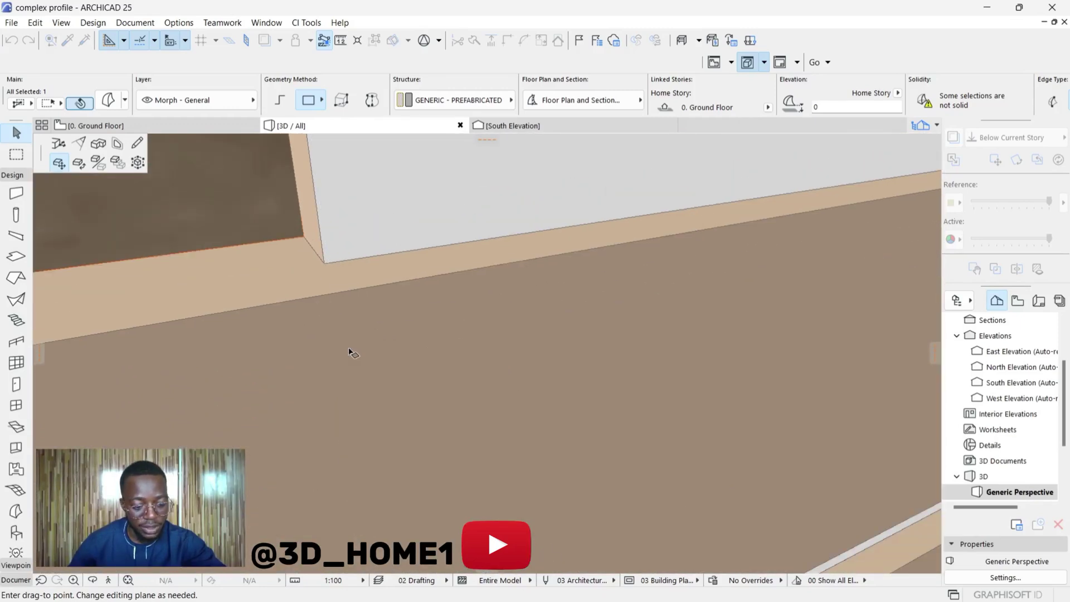
left_click(327, 267)
scroll(462, 440, "up", 5)
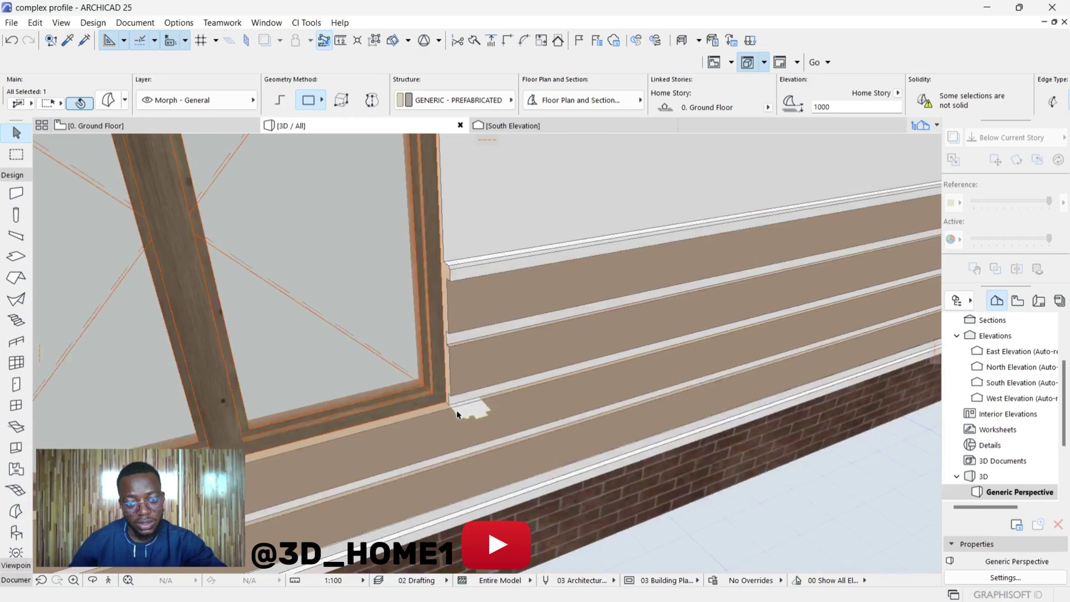
scroll(472, 414, "up", 4)
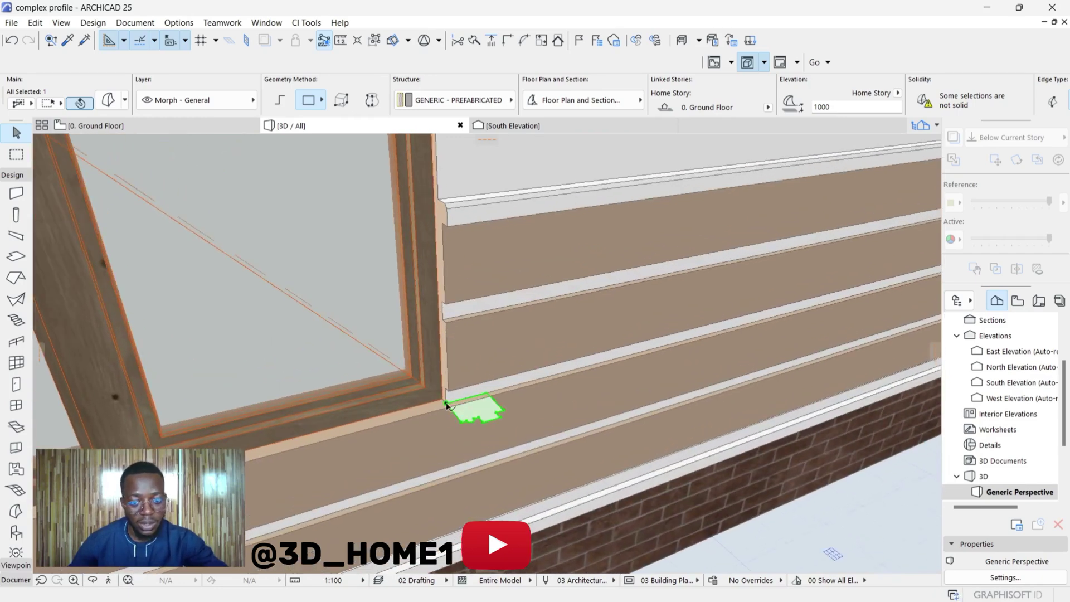
left_click(447, 406)
Step: Choose to sweep the Morph profile as a tube from the picked corner
left_click(499, 313)
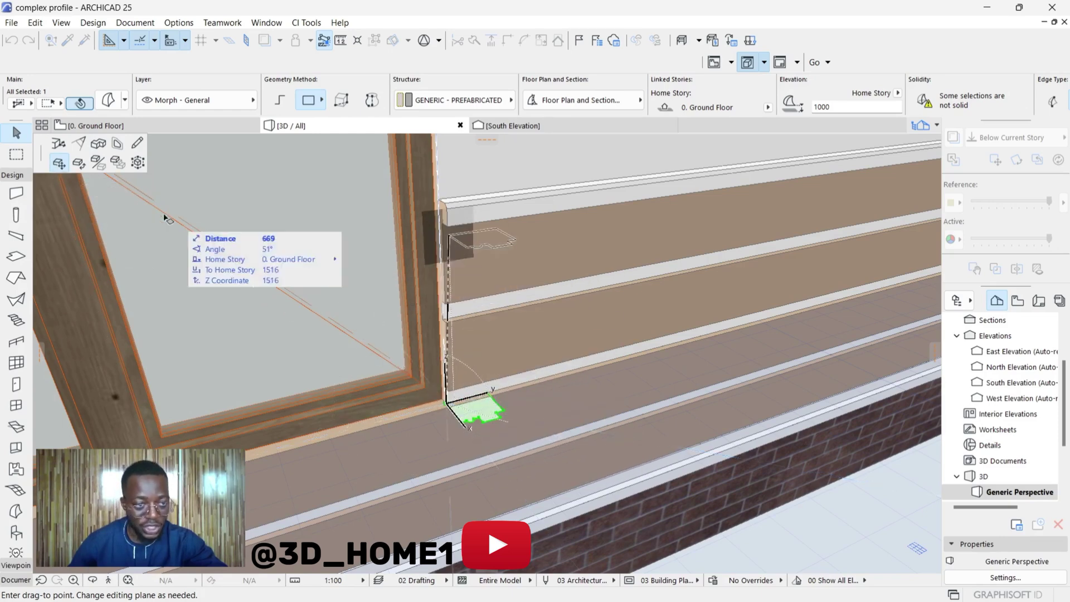
left_click(98, 143)
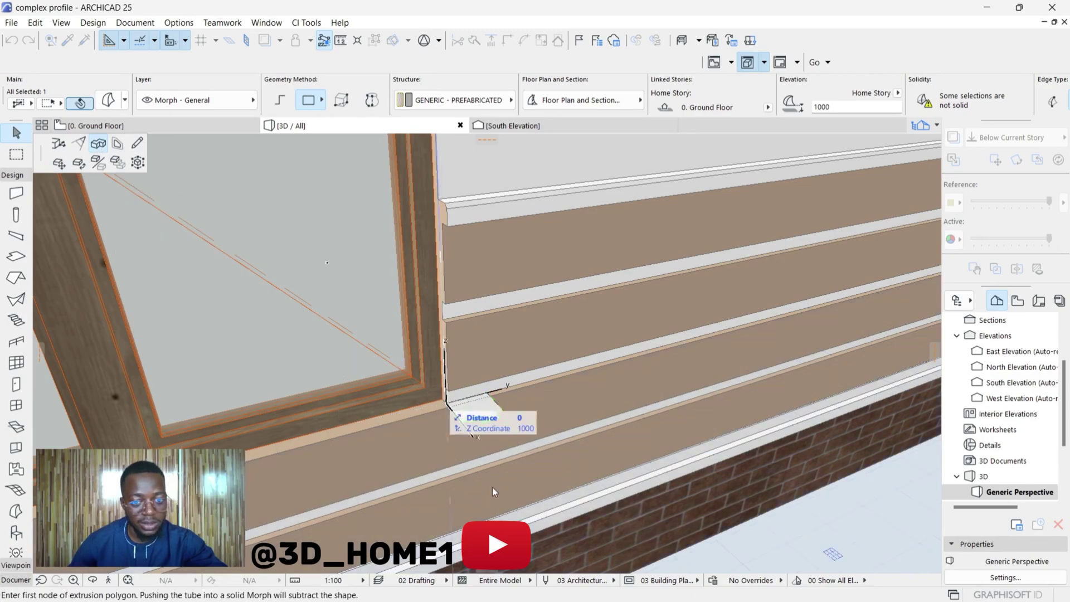
scroll(493, 488, "up", 3)
scroll(466, 263, "up", 1)
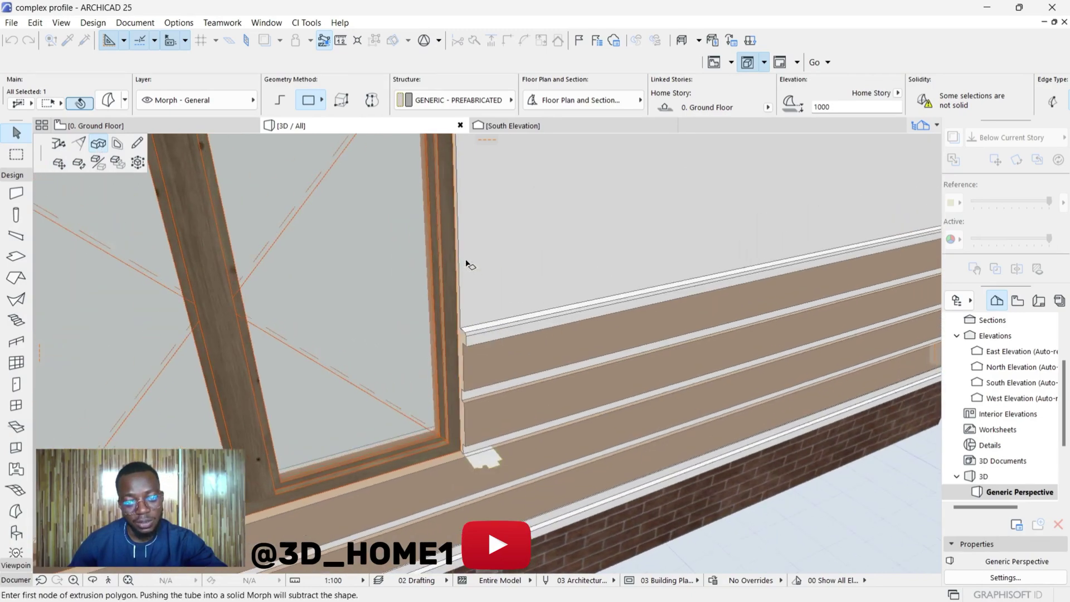
scroll(462, 211, "up", 2)
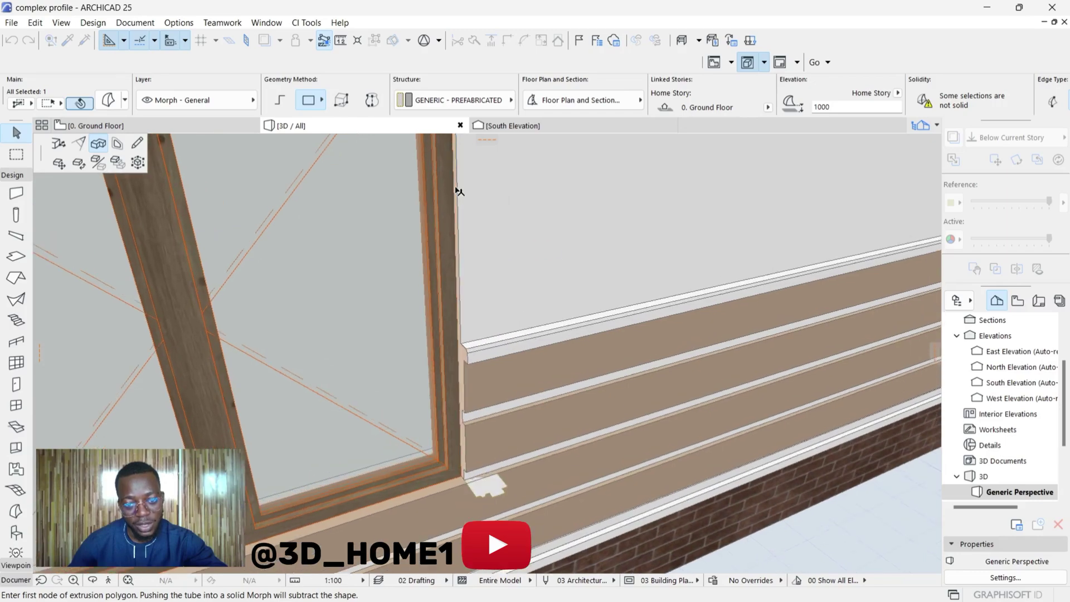
scroll(461, 208, "down", 5)
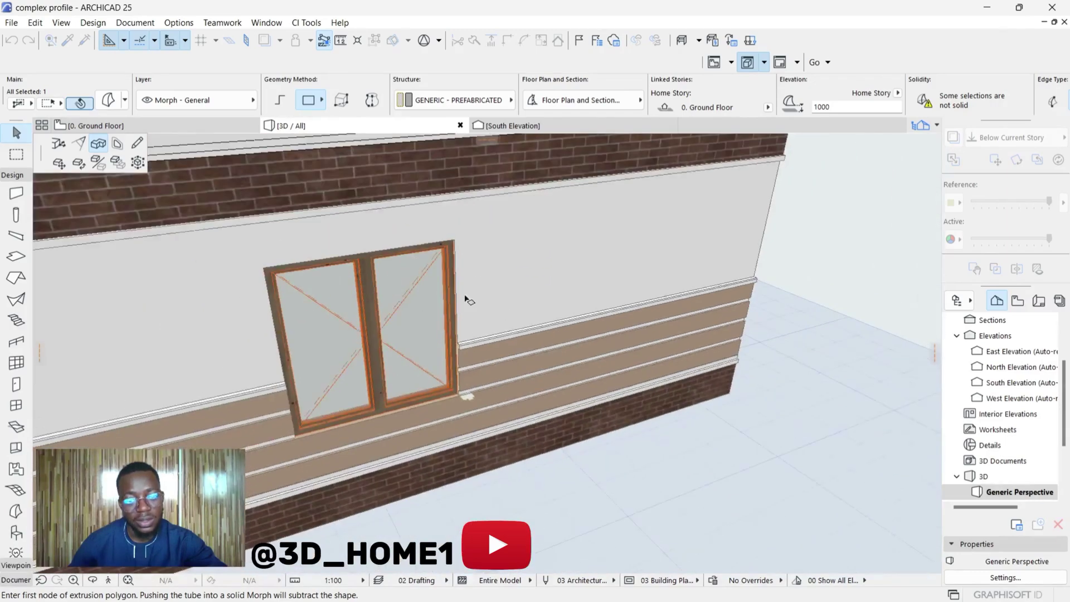
scroll(468, 299, "up", 6)
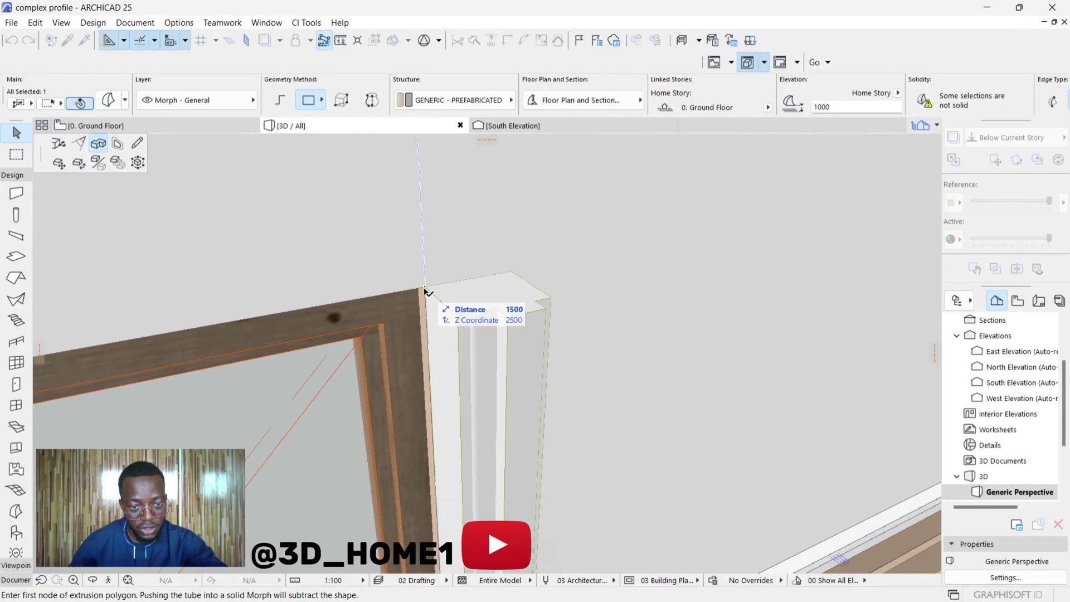
Step: Start the tube path at the window's top-right corner and run a 1500 jamb
left_click(425, 289)
scroll(493, 239, "down", 4)
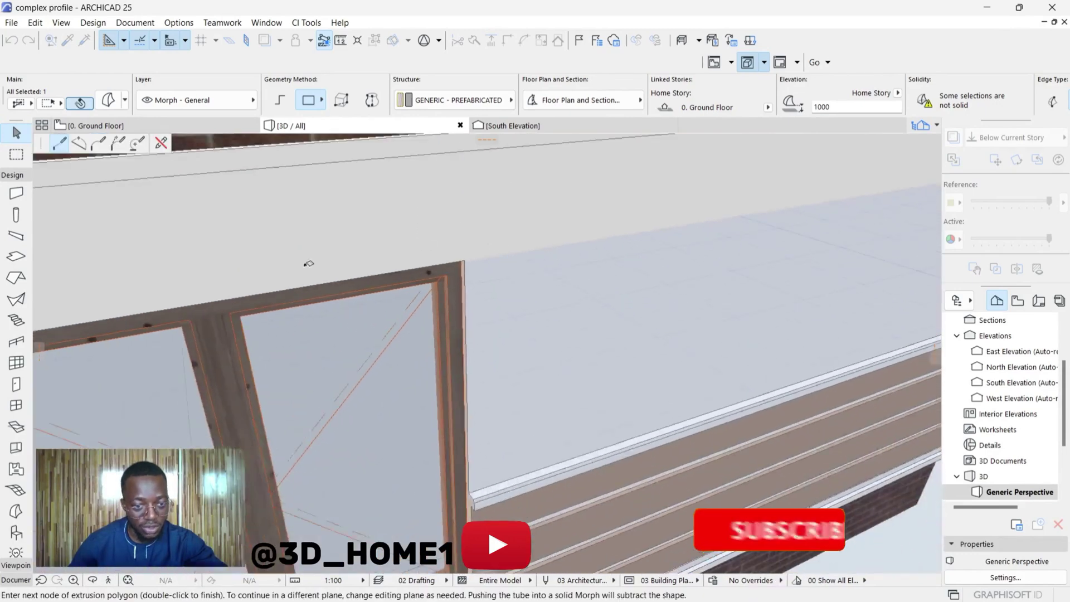
scroll(466, 240, "down", 4)
scroll(174, 311, "up", 3)
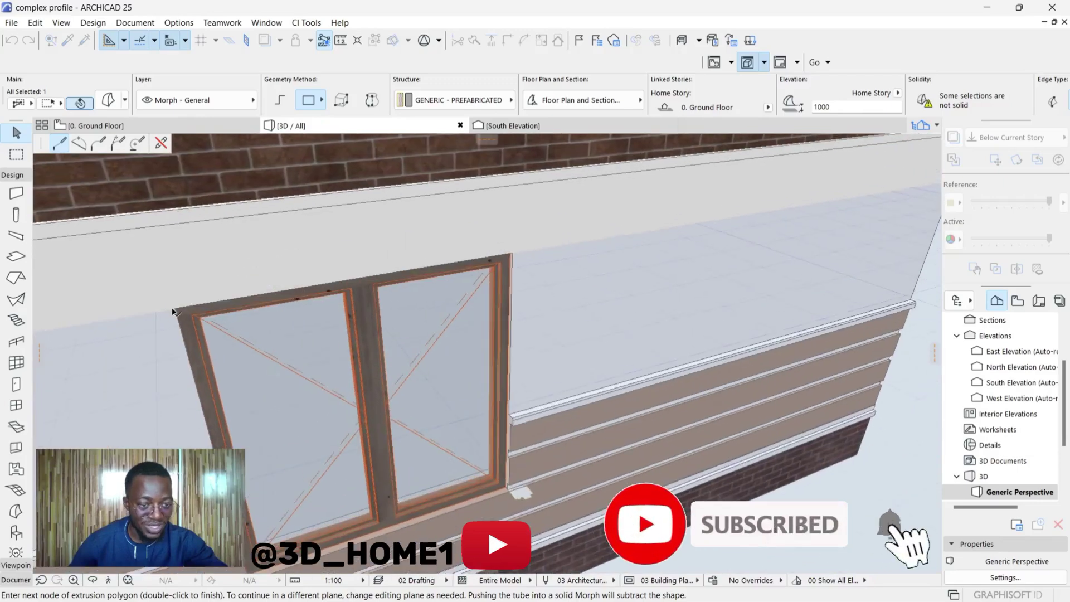
scroll(173, 311, "up", 5)
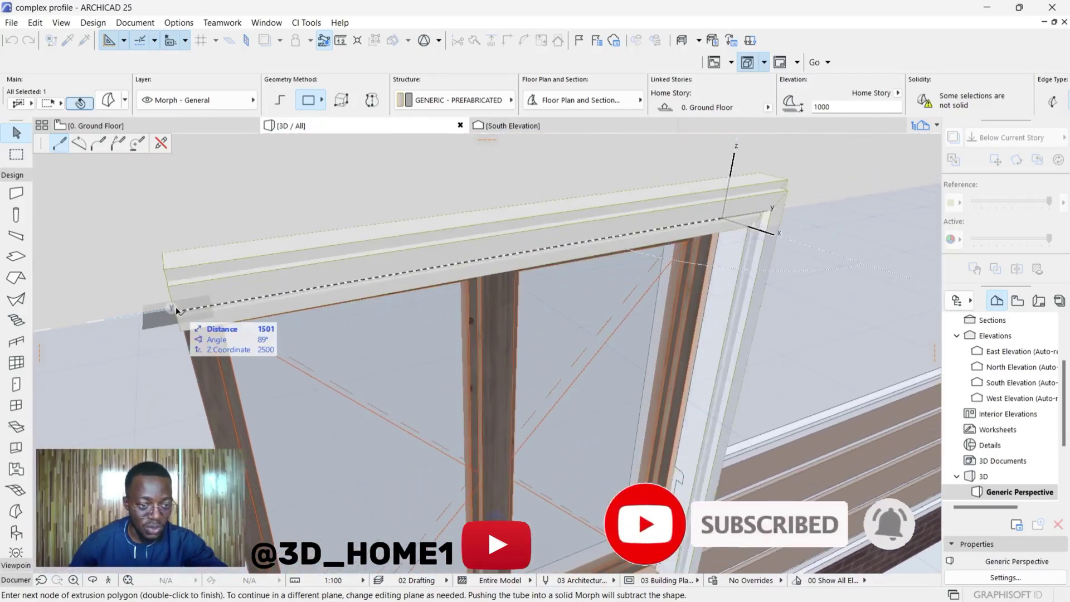
scroll(176, 310, "down", 3)
scroll(178, 310, "up", 4)
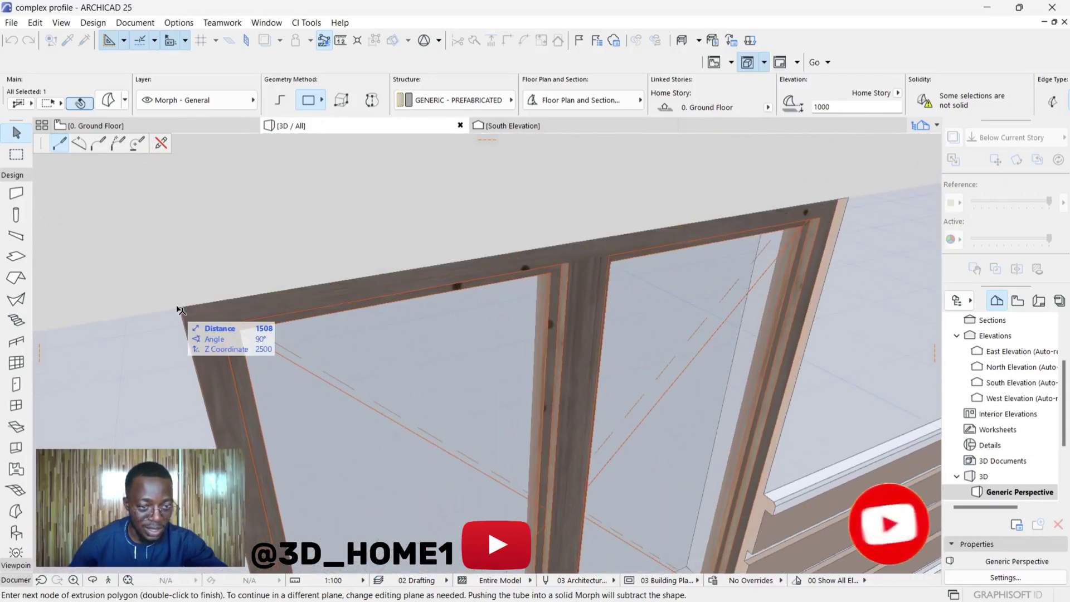
scroll(234, 212, "down", 8)
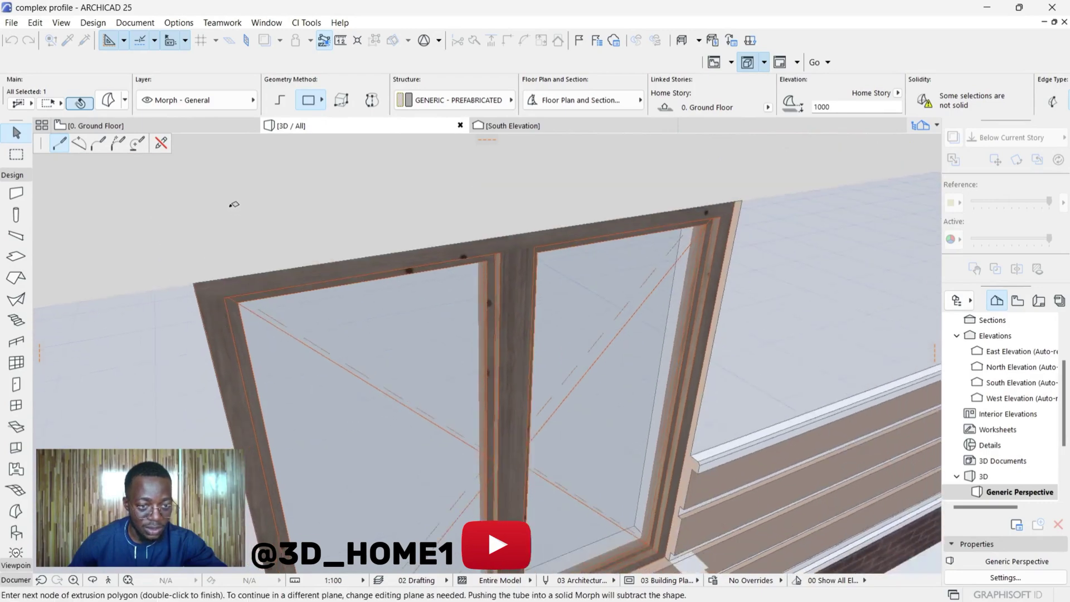
scroll(257, 451, "up", 5)
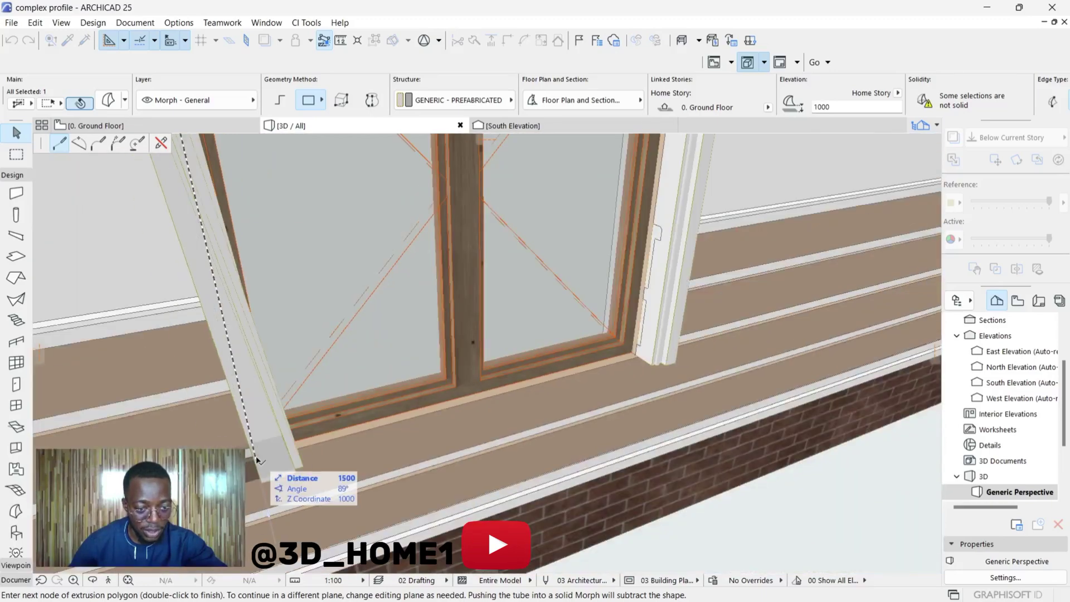
type("1500")
scroll(248, 464, "up", 2)
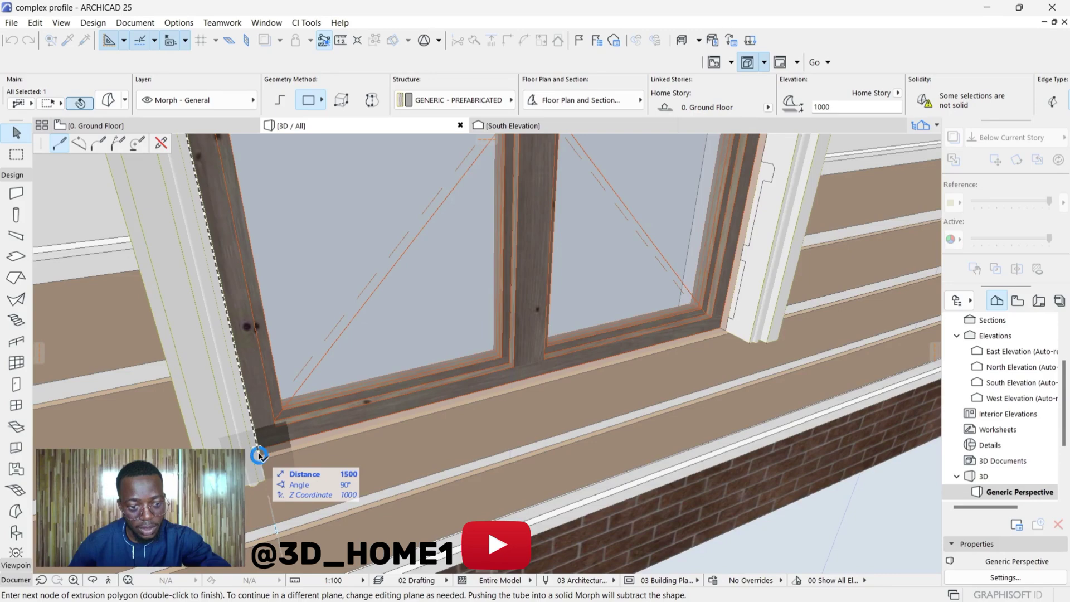
Step: Continue the path through the lower-left corner and finish it at the sill's right end
left_click(259, 456)
scroll(240, 455, "down", 1)
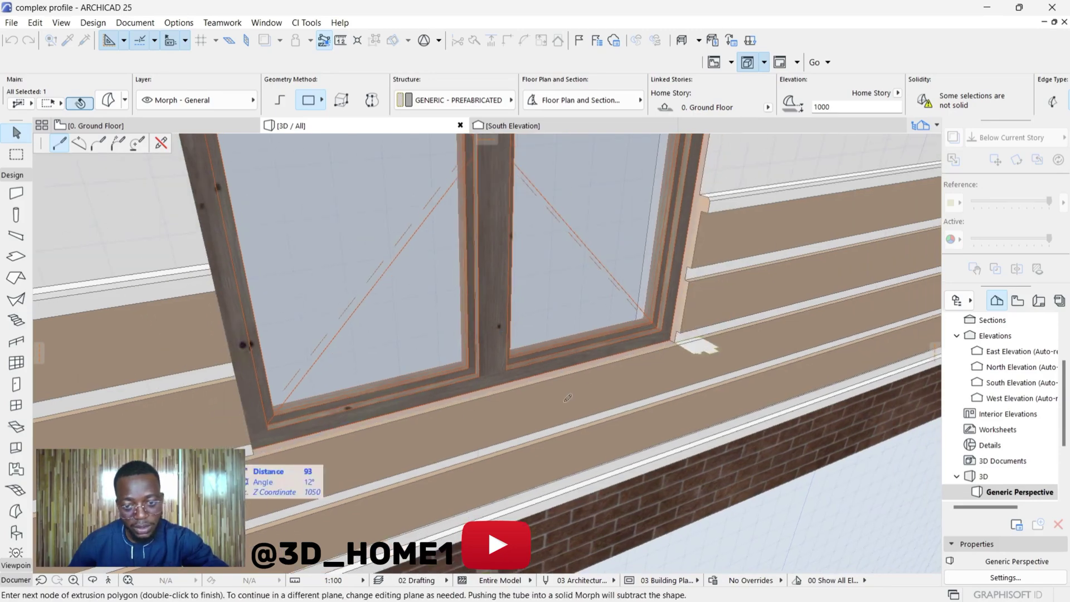
scroll(672, 353, "up", 3)
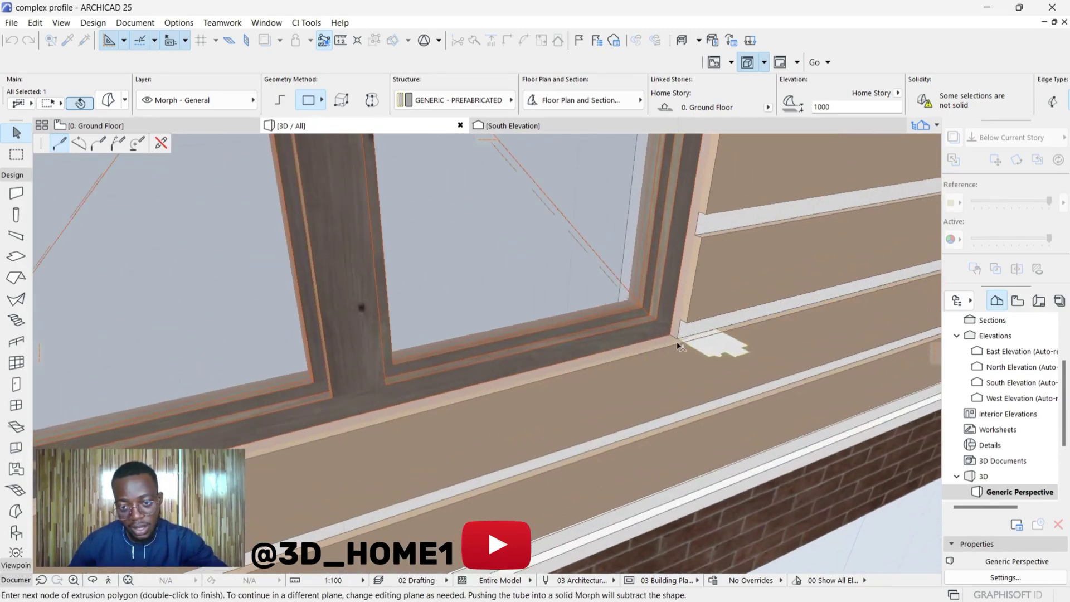
double_click(677, 341)
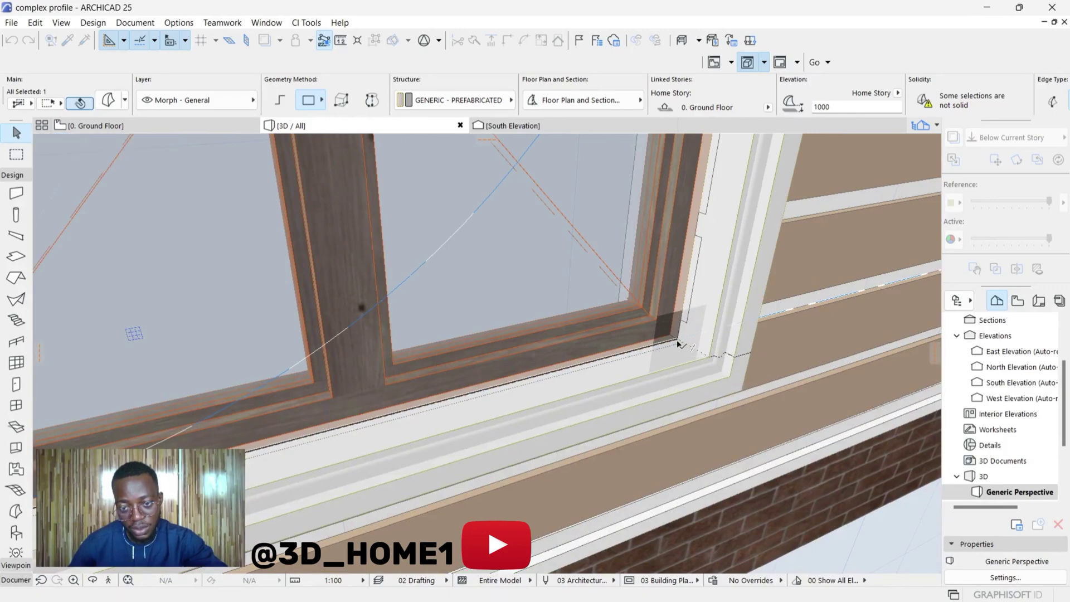
scroll(514, 390, "down", 4)
scroll(526, 415, "down", 5)
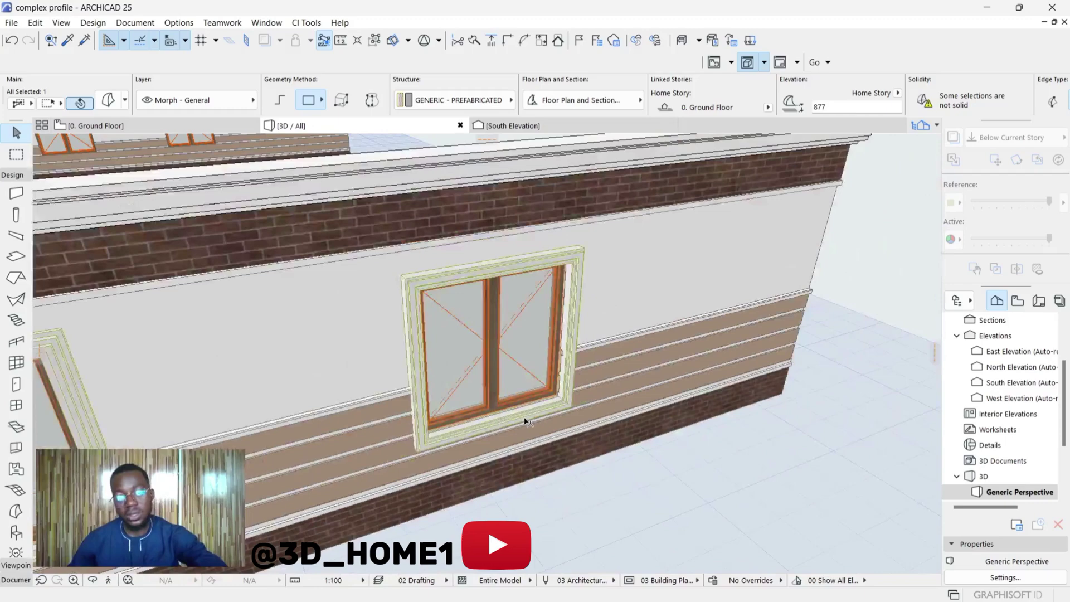
middle_click_drag(576, 427, 334, 391, "shift")
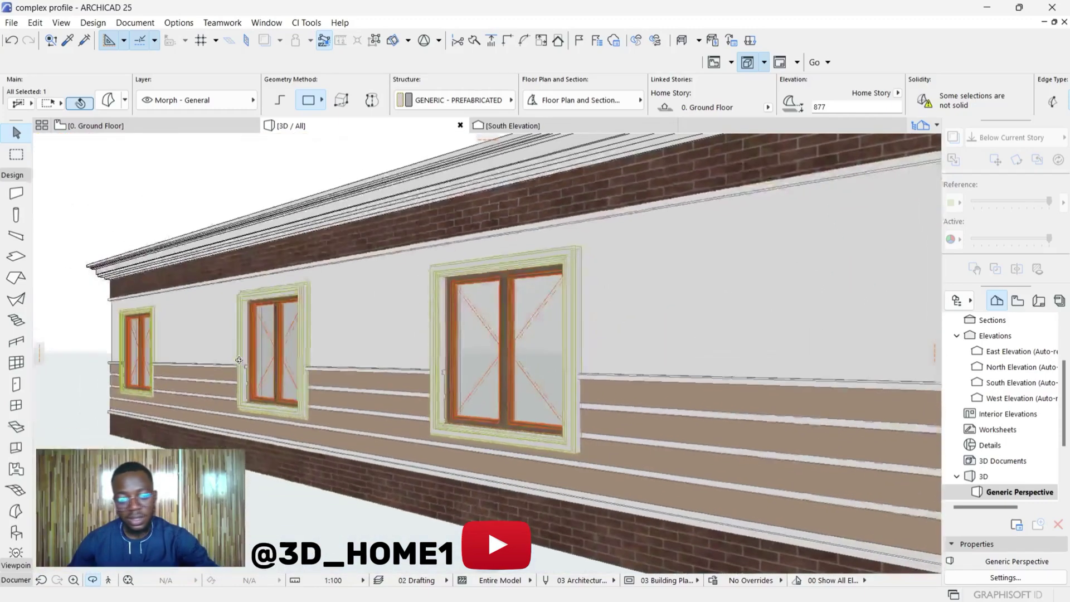
scroll(518, 372, "up", 4)
middle_click_drag(512, 435, 338, 401, "shift")
scroll(339, 401, "up", 4)
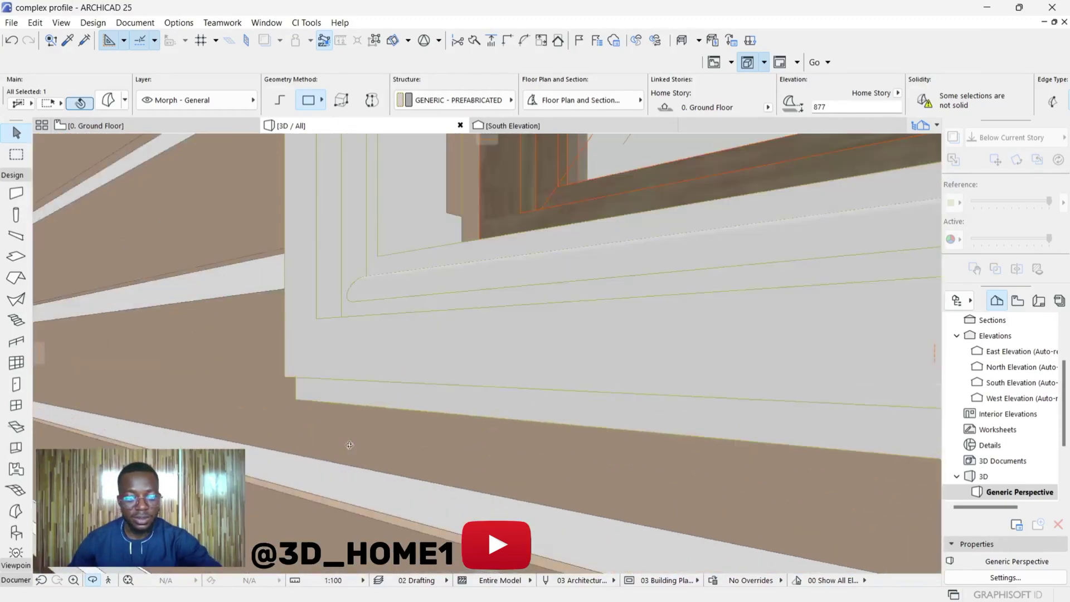
middle_click_drag(343, 272, 574, 468, "shift")
scroll(574, 468, "down", 5)
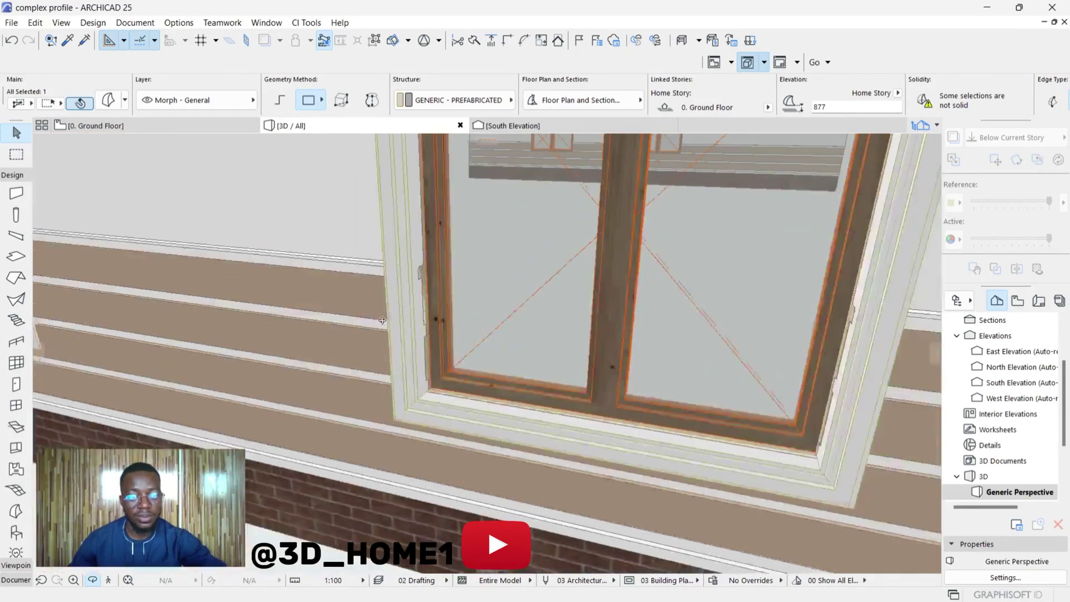
scroll(378, 306, "up", 4)
scroll(378, 306, "down", 4)
scroll(449, 508, "up", 5)
scroll(449, 506, "down", 2)
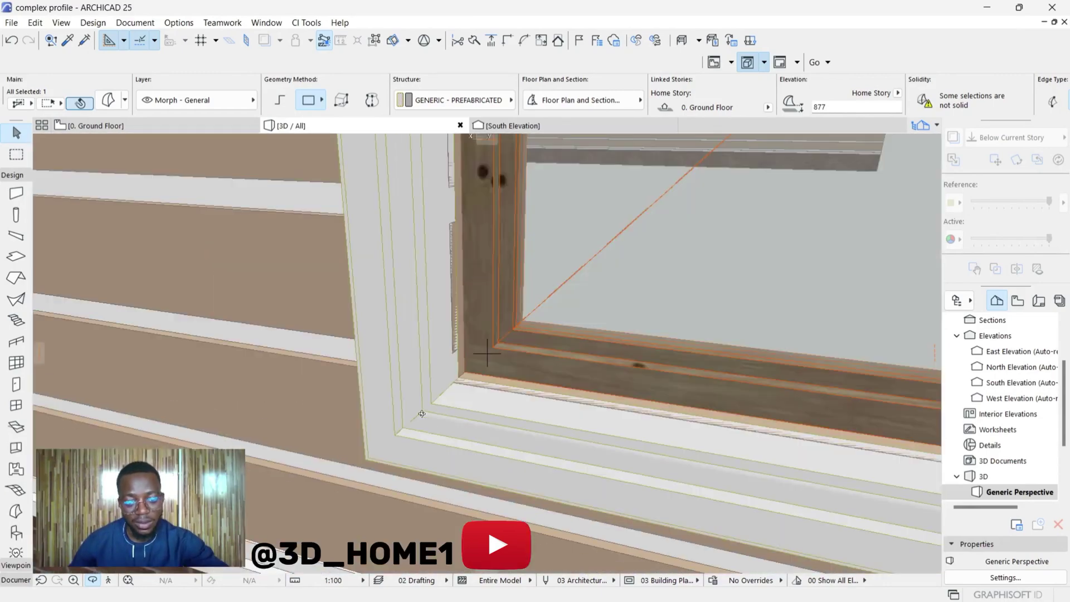
scroll(422, 414, "down", 5)
middle_click_drag(482, 315, 509, 313, "shift")
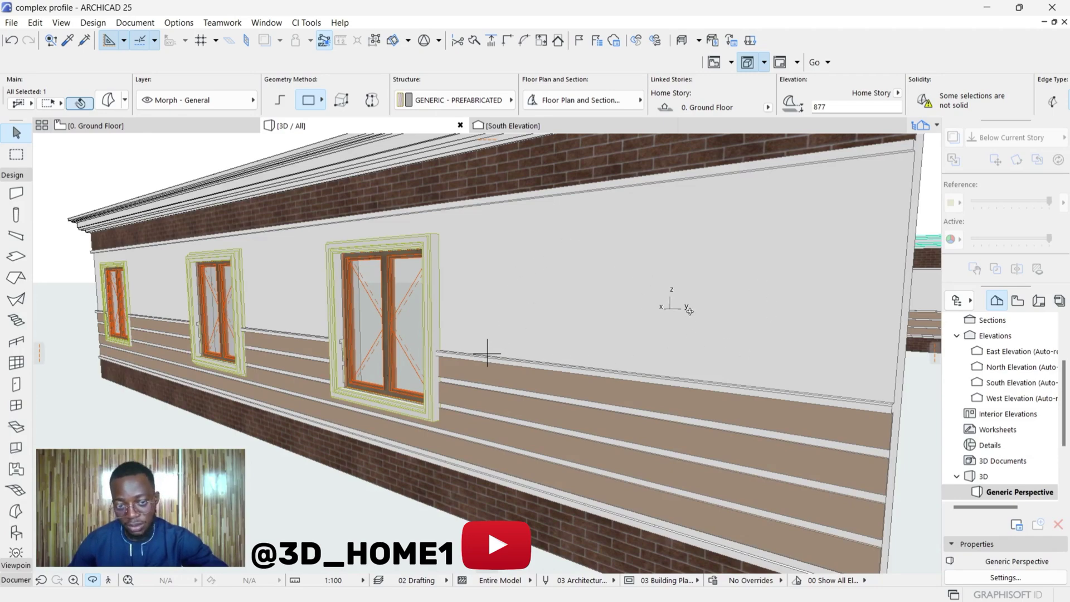
middle_click_drag(520, 321, 318, 318, "shift")
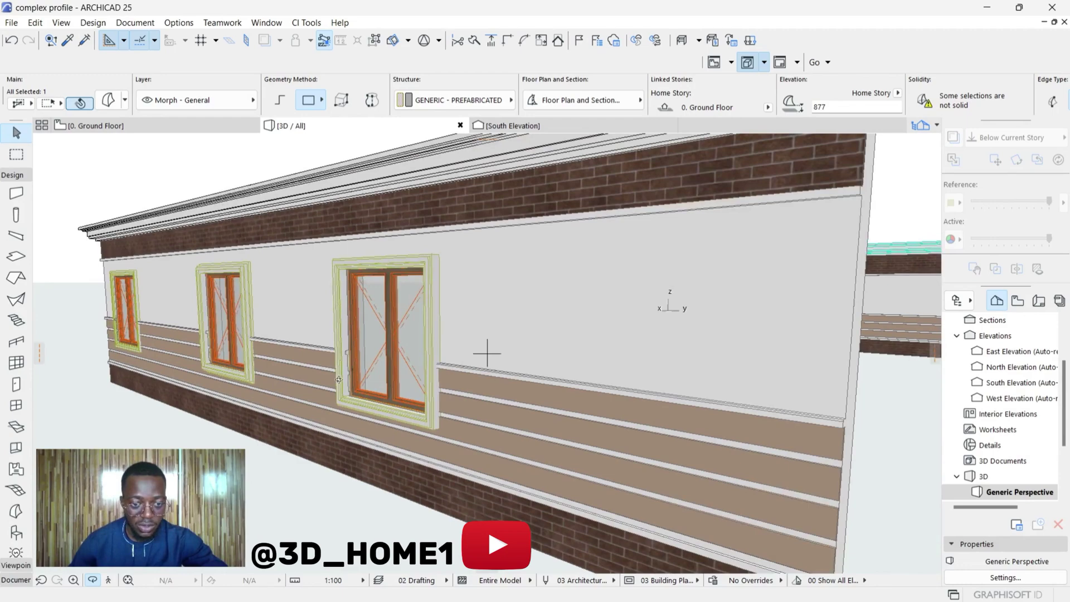
middle_click_drag(339, 380, 503, 378, "shift")
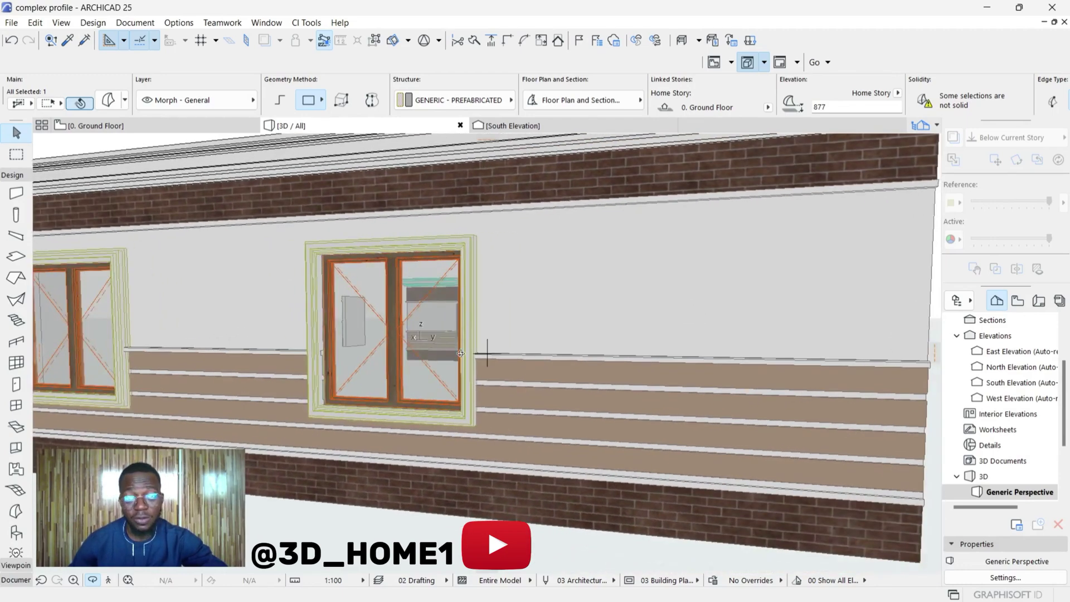
middle_click_drag(422, 336, 511, 359, "shift")
scroll(304, 327, "up", 2)
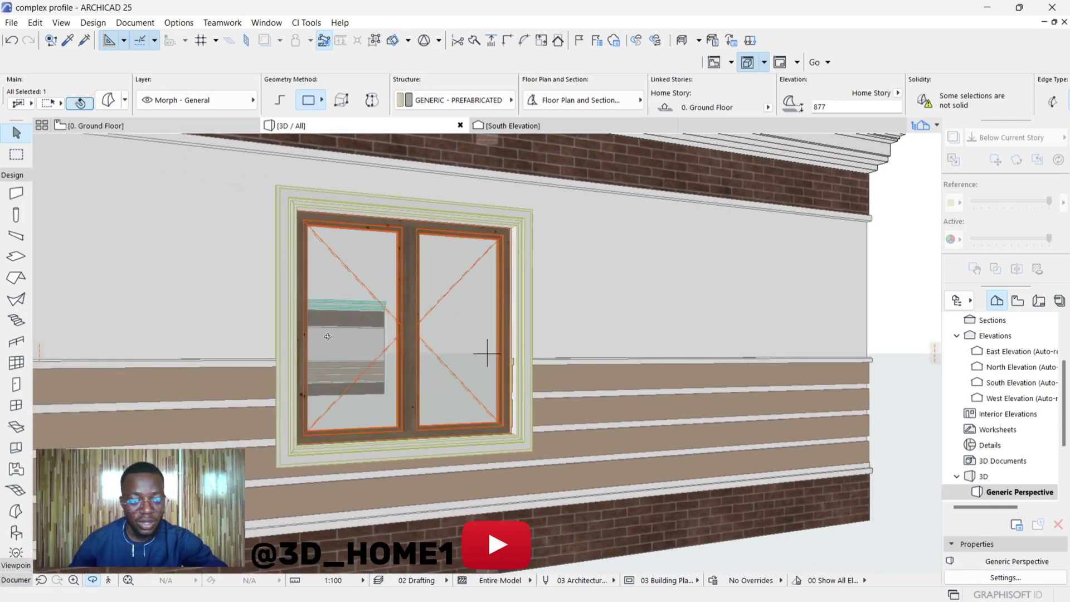
middle_click_drag(286, 314, 417, 330, "shift")
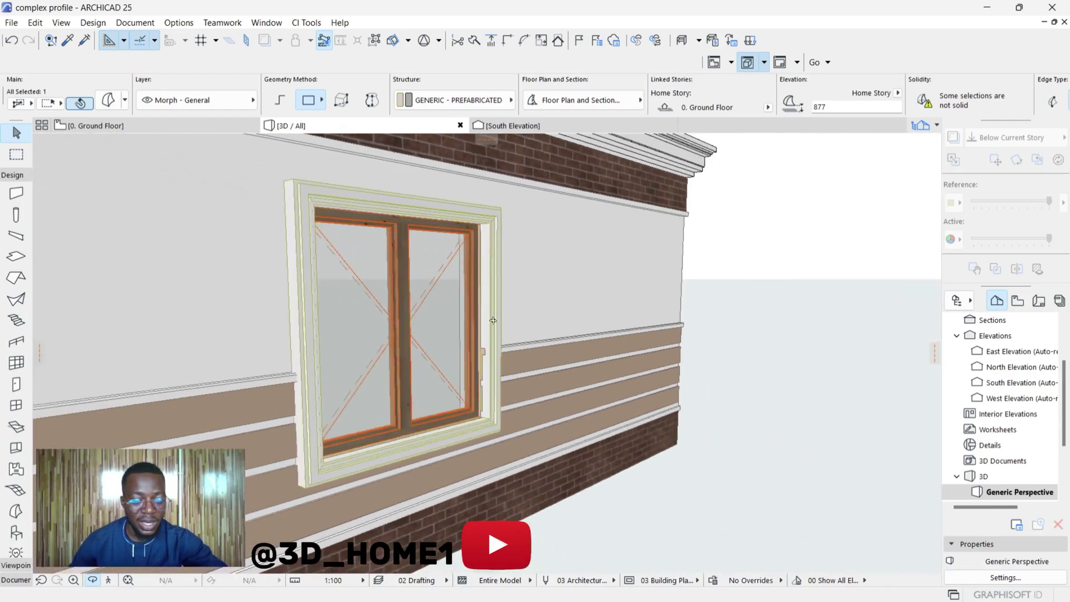
middle_click_drag(494, 320, 464, 329, "shift")
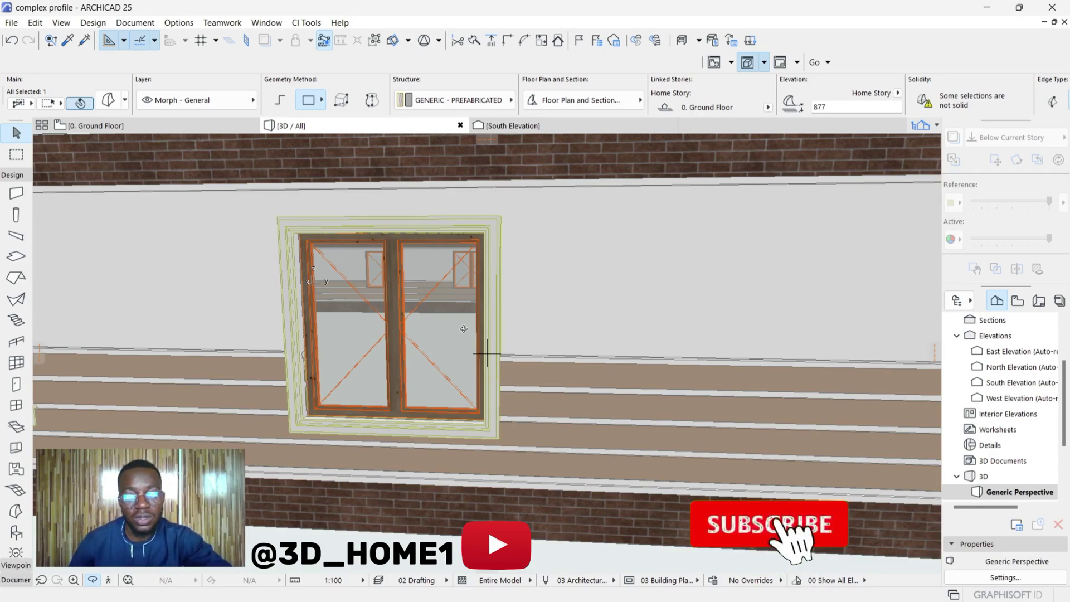
scroll(457, 351, "down", 4)
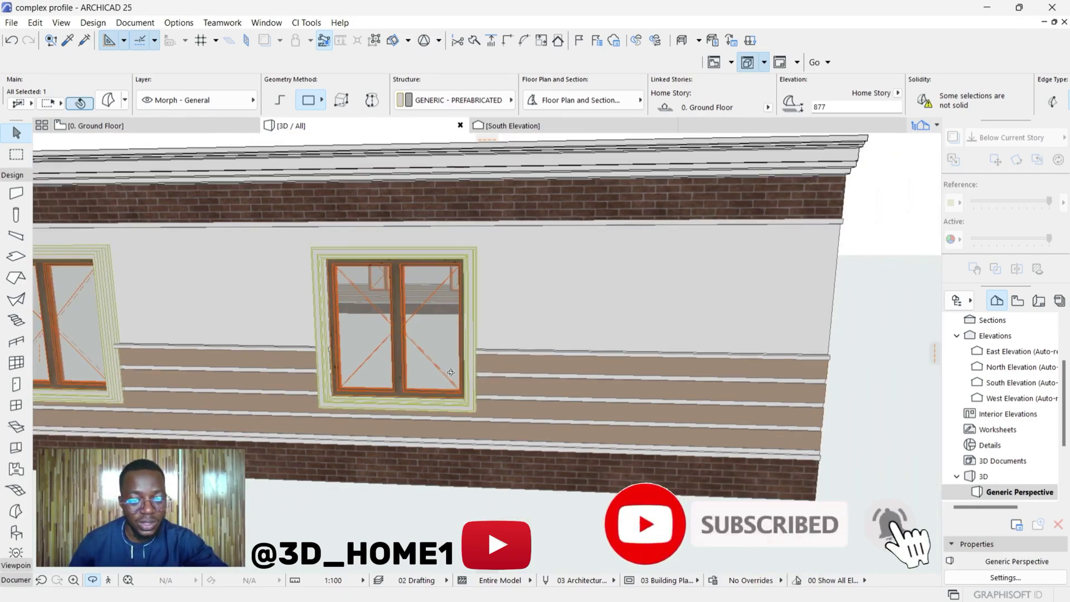
middle_click_drag(451, 372, 359, 373, "shift")
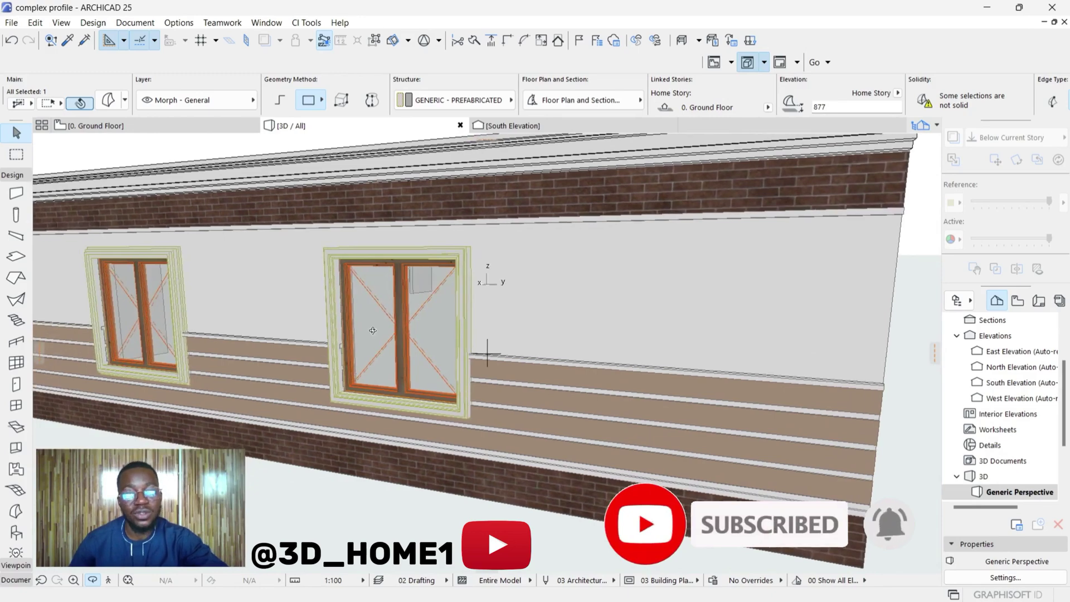